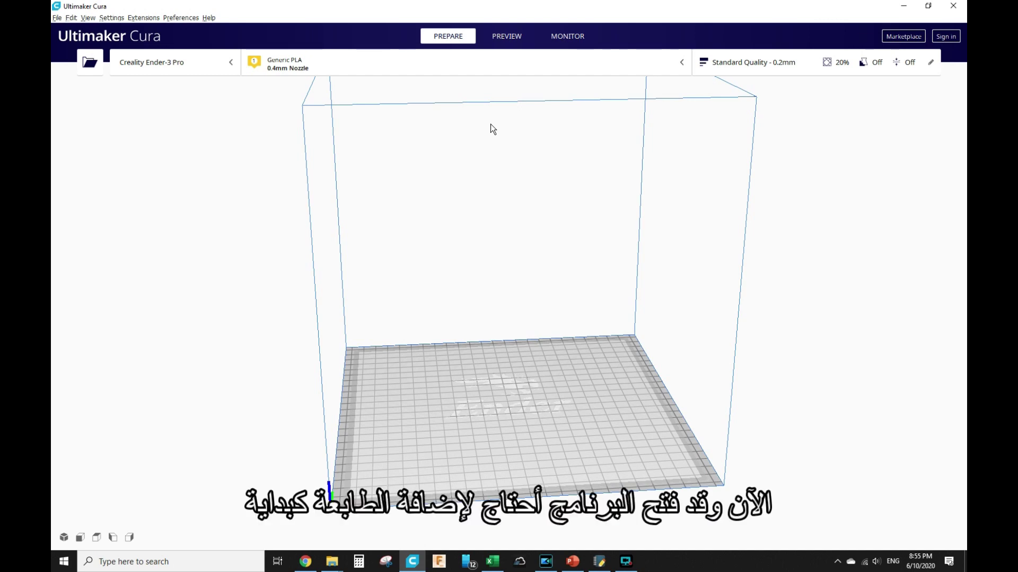
# Step: Start adding a new non-networked printer and browse the list of available printer models
pyautogui.click(106, 18)
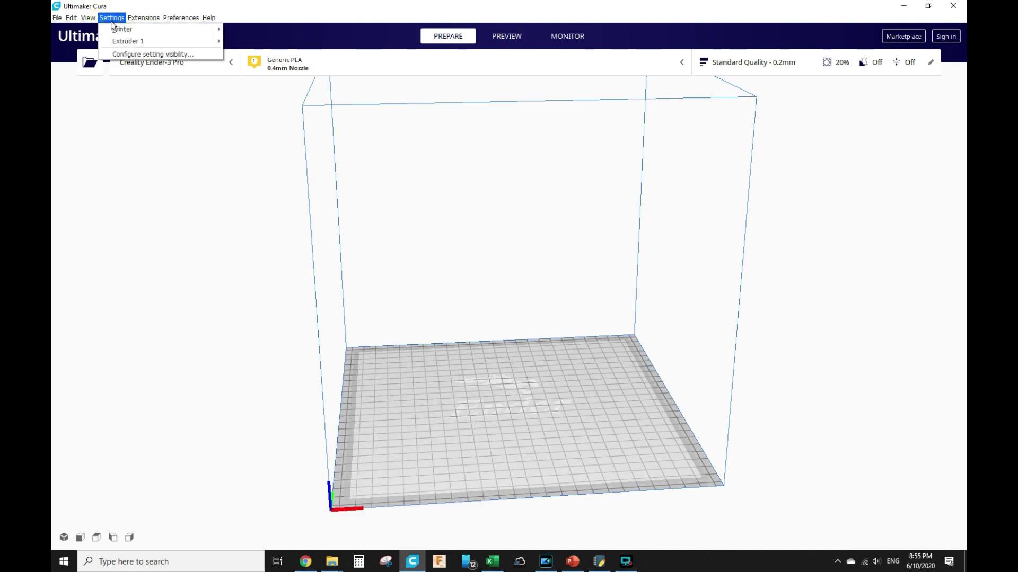
pyautogui.moveTo(123, 31)
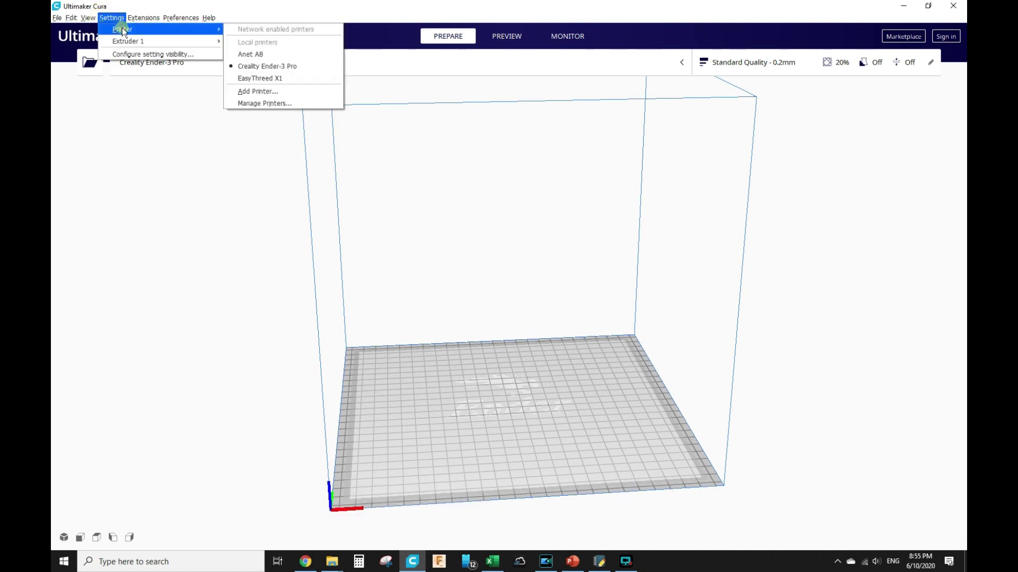
pyautogui.click(267, 95)
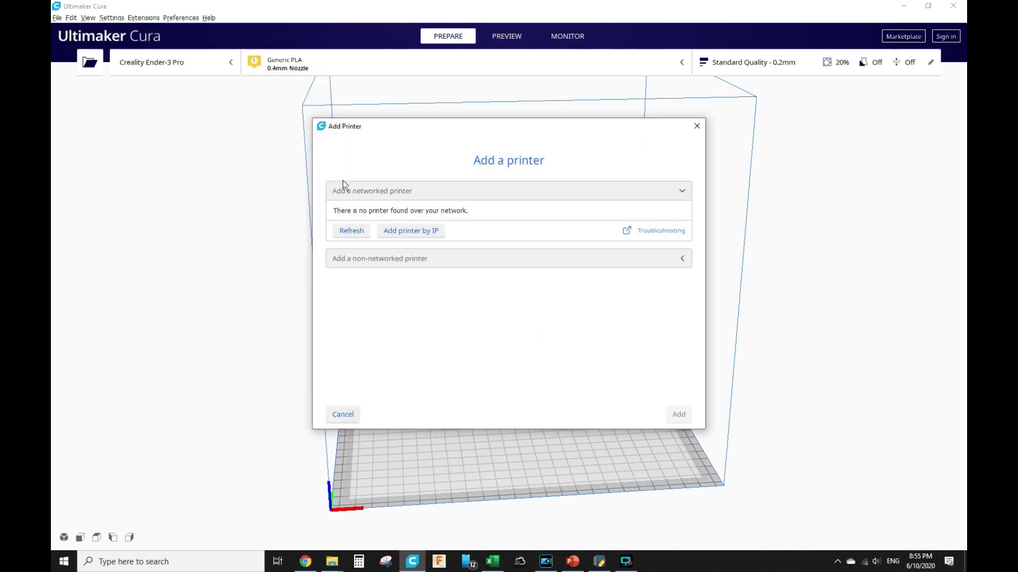
pyautogui.click(416, 258)
pyautogui.scroll(-1, 424, 252)
pyautogui.scroll(-5, 388, 270)
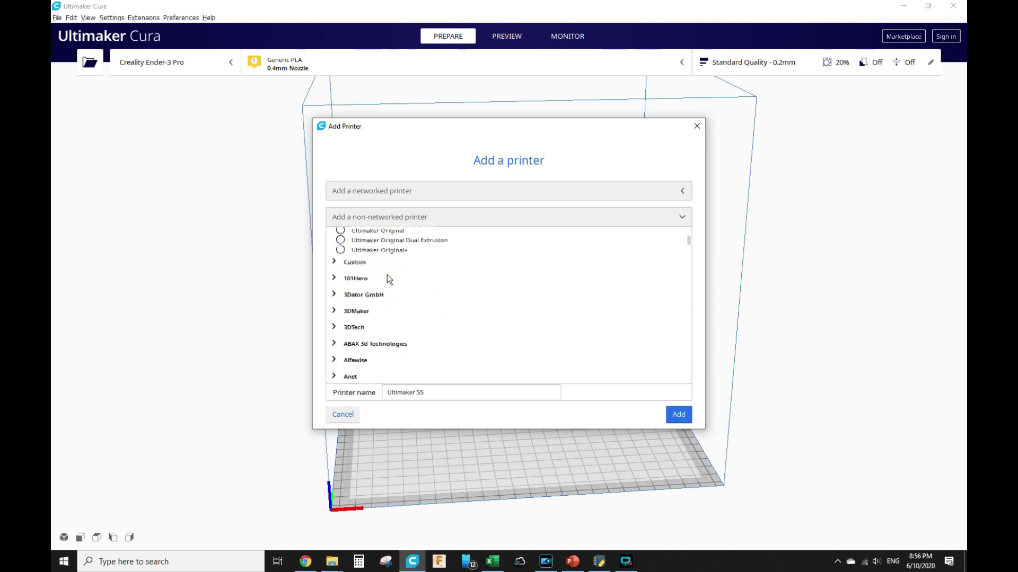
pyautogui.scroll(5, 392, 281)
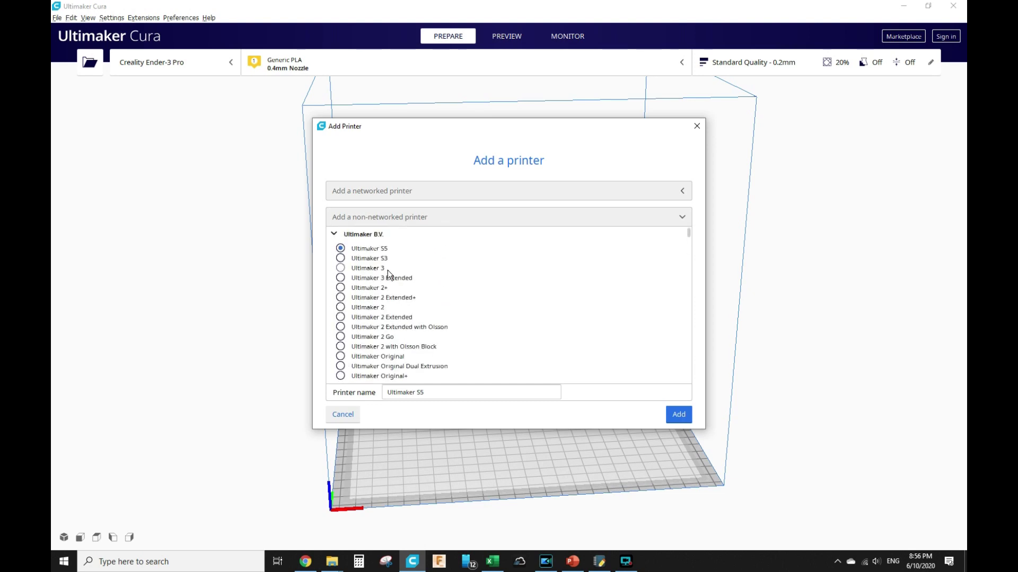
# Step: Choose the Creality Ender-3 Pro from the Creality3D models and add it as a printer
pyautogui.click(334, 235)
pyautogui.scroll(-3, 348, 272)
pyautogui.click(331, 266)
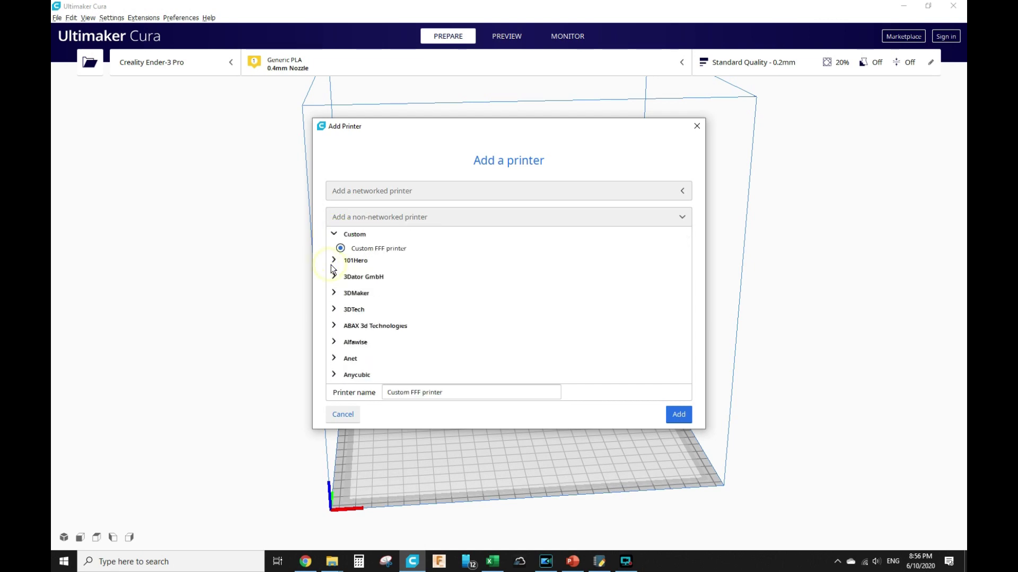
pyautogui.scroll(-3, 337, 267)
pyautogui.scroll(-3, 338, 266)
pyautogui.scroll(-8, 350, 268)
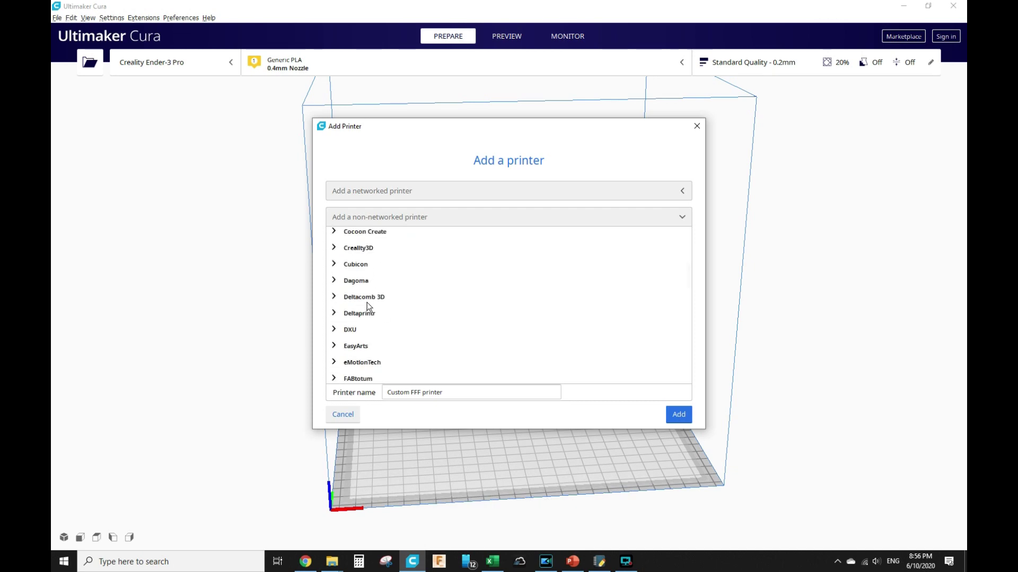
pyautogui.click(334, 247)
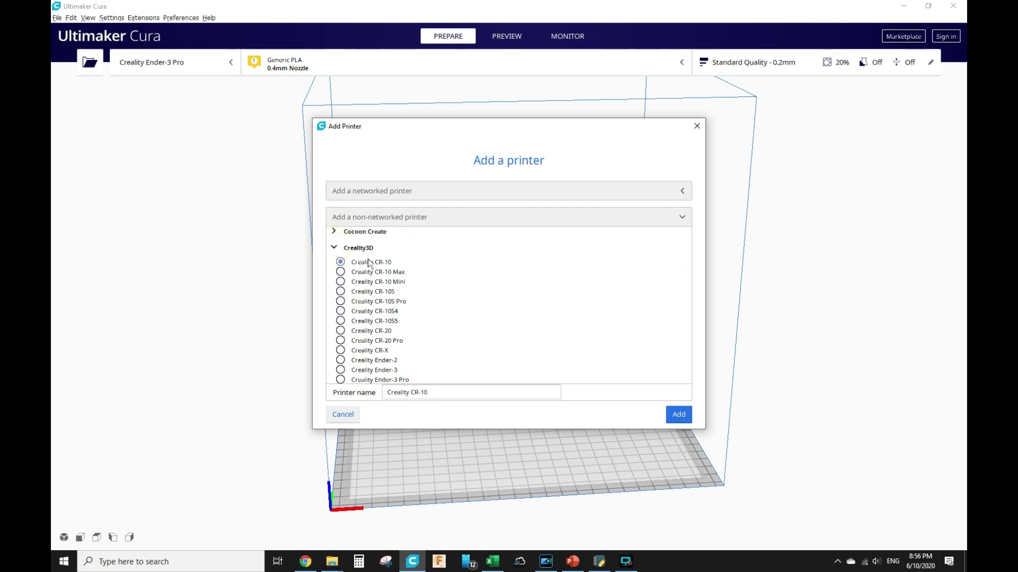
pyautogui.click(365, 379)
pyautogui.scroll(-1, 412, 353)
pyautogui.scroll(-1, 412, 352)
pyautogui.click(681, 416)
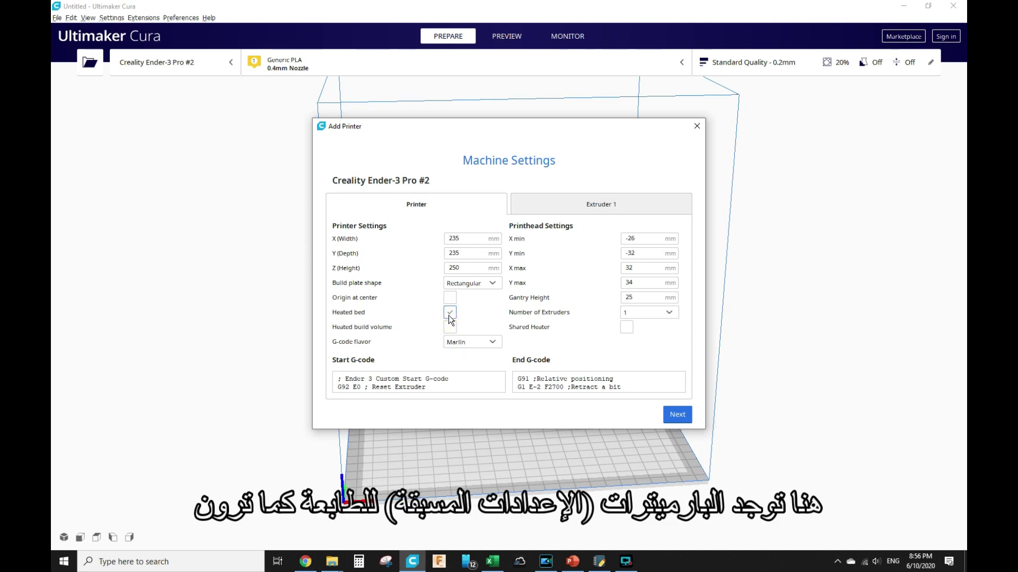
# Step: Review the G-code flavor options, keep Marlin, and enlarge and reposition the machine settings dialog to show the full G-code
pyautogui.click(470, 342)
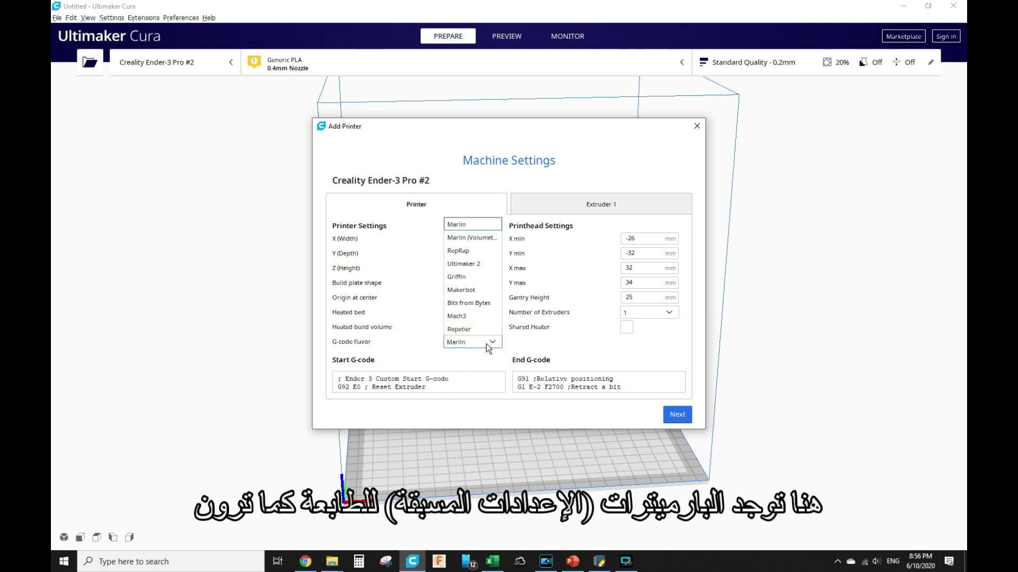
pyautogui.click(485, 343)
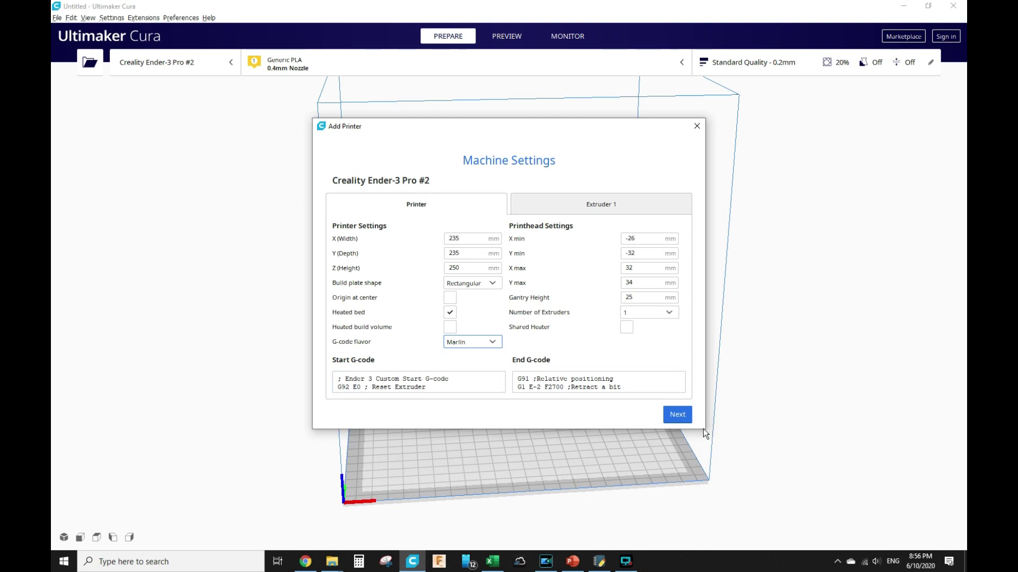
pyautogui.moveTo(705, 434); pyautogui.dragTo(844, 431)
pyautogui.moveTo(738, 430); pyautogui.dragTo(735, 466)
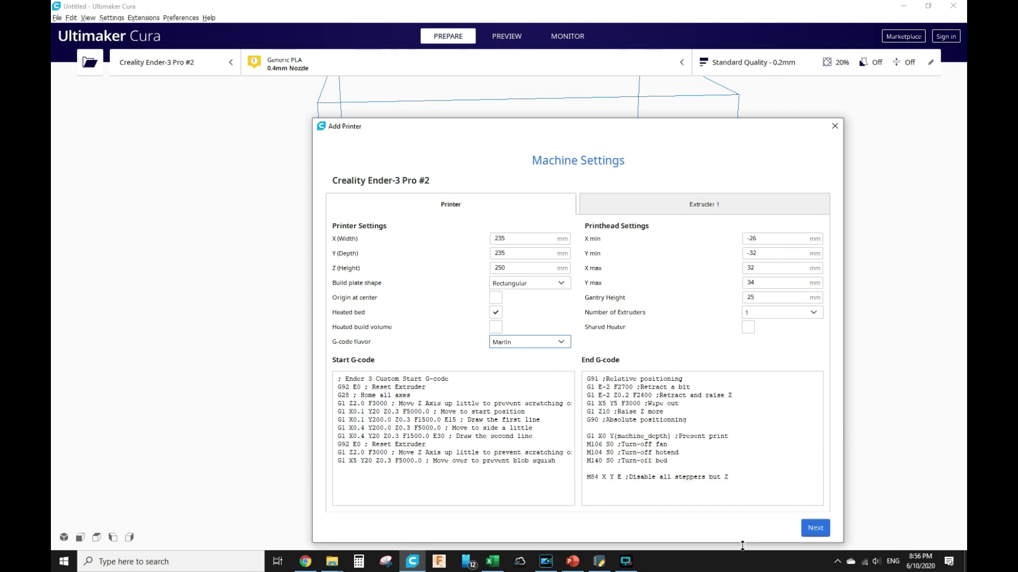
pyautogui.moveTo(582, 133); pyautogui.dragTo(508, 49)
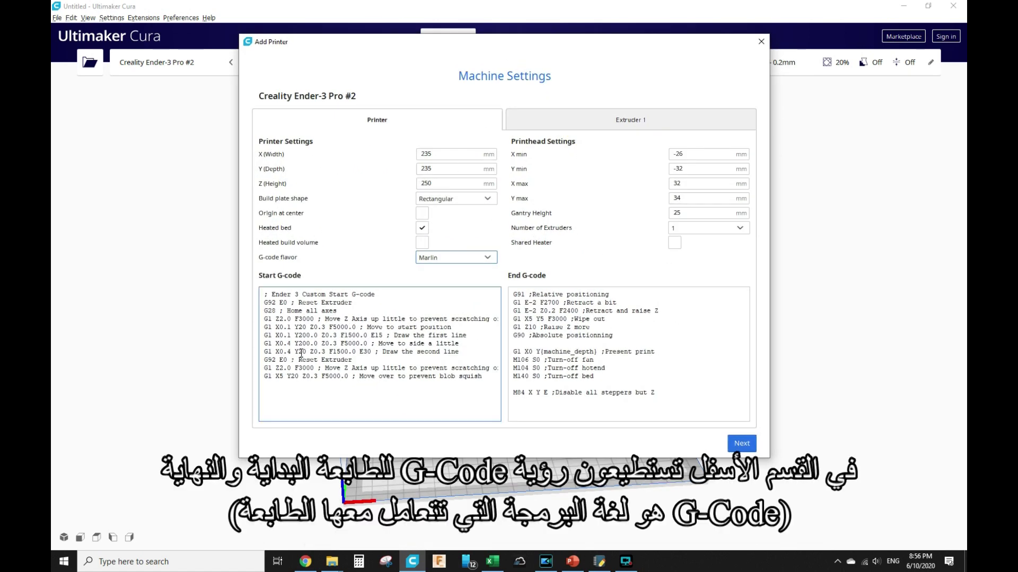
# Step: Review the printer's start and end G-code and the Extruder 1 settings, and finish adding the printer
pyautogui.moveTo(264, 294); pyautogui.dragTo(464, 398)
pyautogui.click(464, 398)
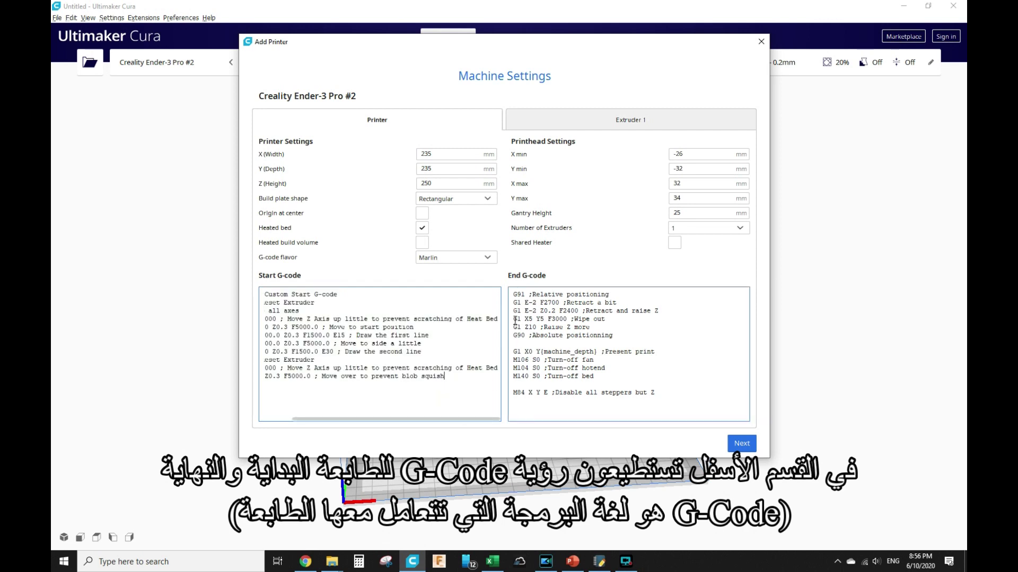
pyautogui.moveTo(516, 295); pyautogui.dragTo(652, 419)
pyautogui.click(651, 417)
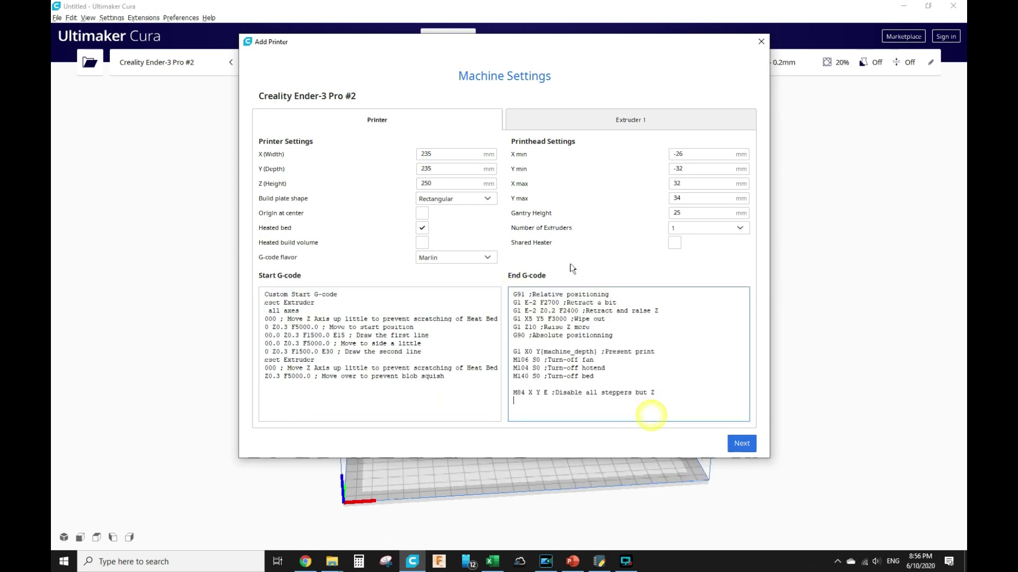
pyautogui.click(577, 117)
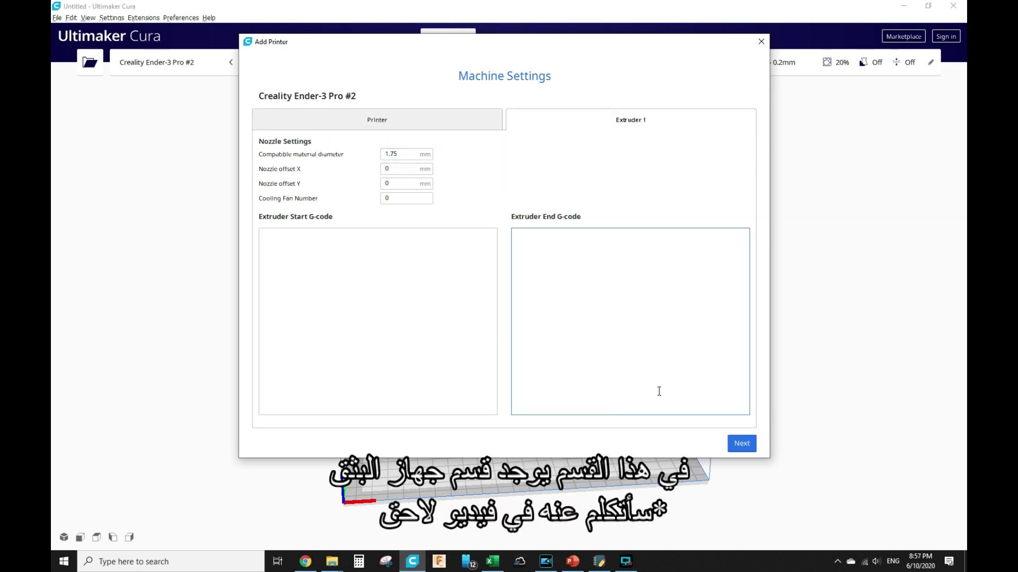
pyautogui.click(741, 444)
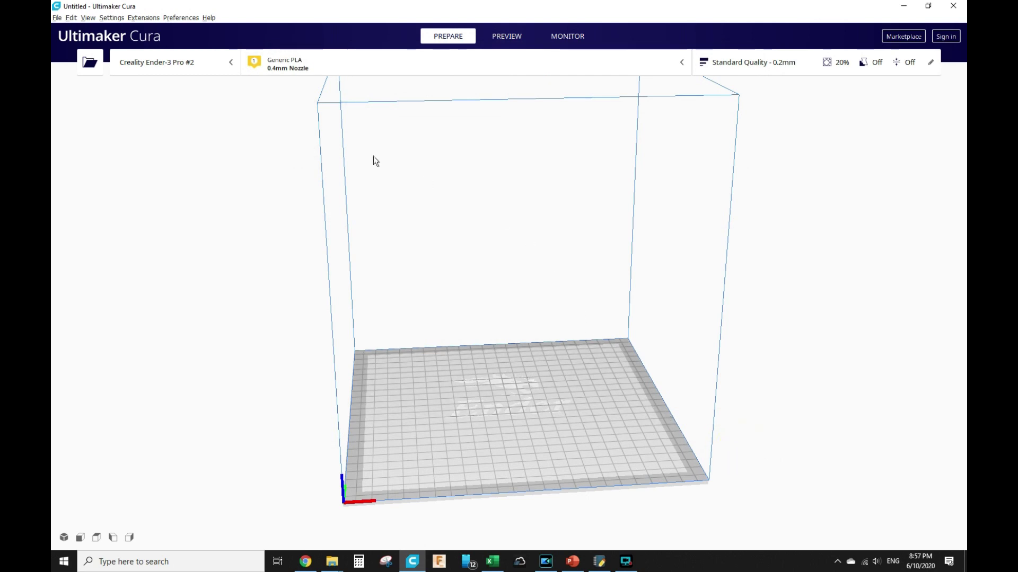
# Step: Start renaming the Creality Ender-3 Pro #2 in the printer management, entering "Printer Ender 3 Pro" as its name
pyautogui.click(107, 19)
pyautogui.moveTo(125, 30)
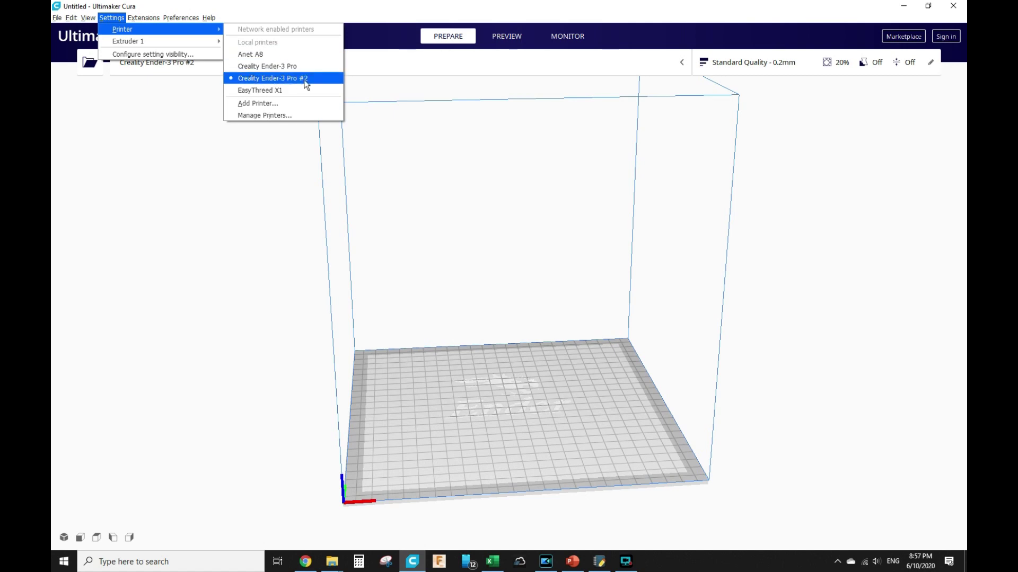
pyautogui.click(265, 113)
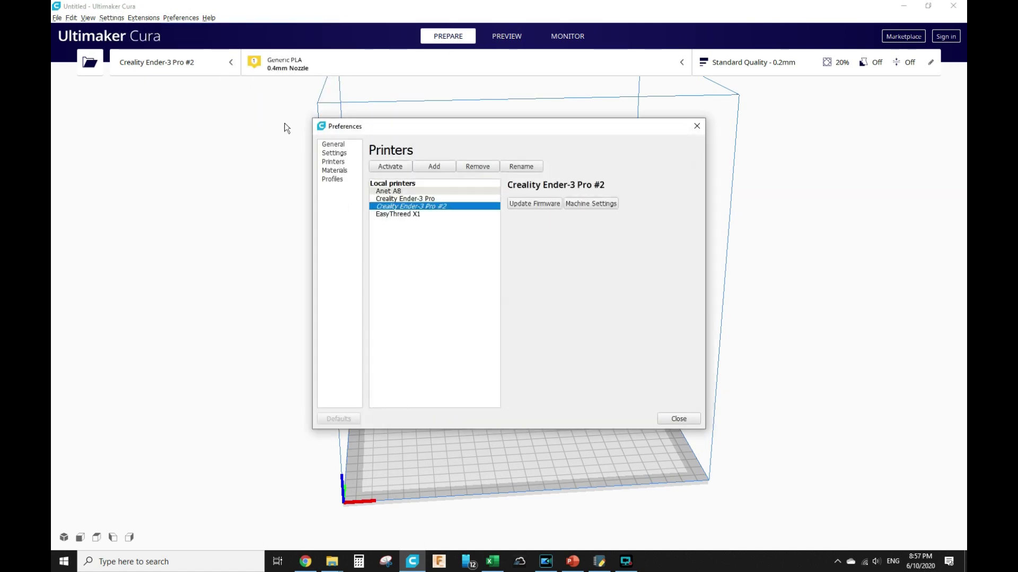
pyautogui.click(514, 167)
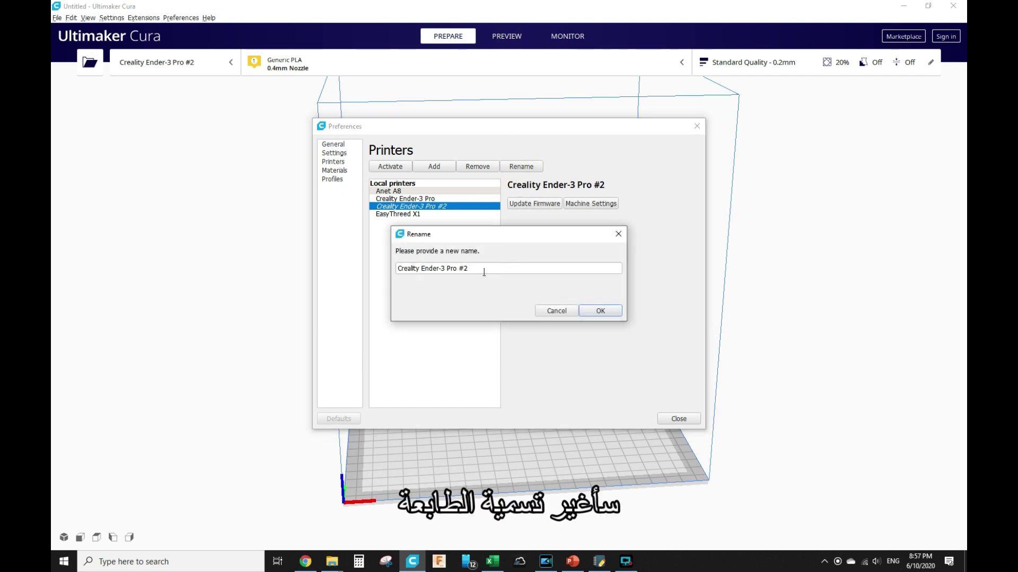
pyautogui.click(483, 272)
pyautogui.moveTo(484, 270); pyautogui.dragTo(359, 263)
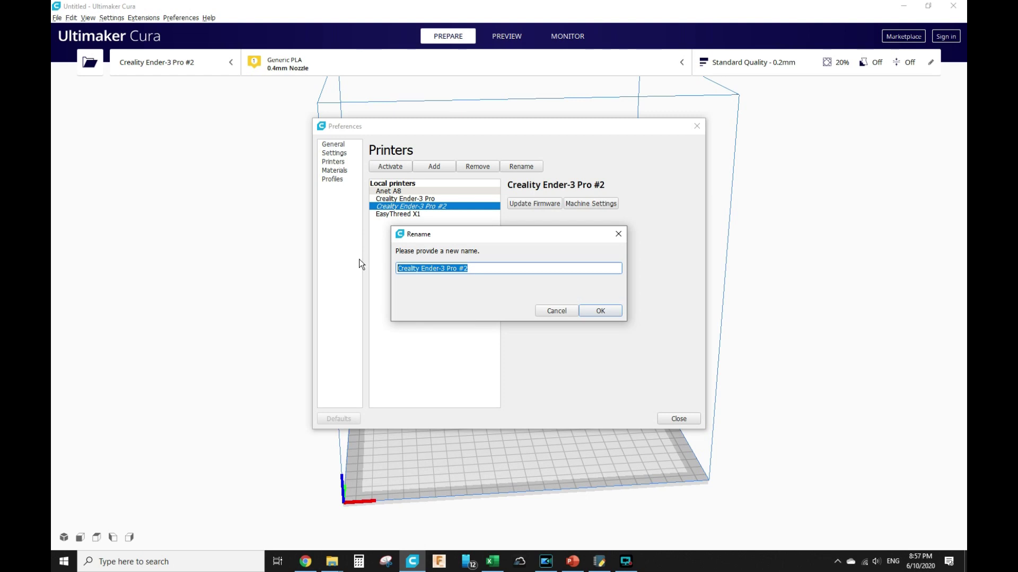
pyautogui.write('Printer')
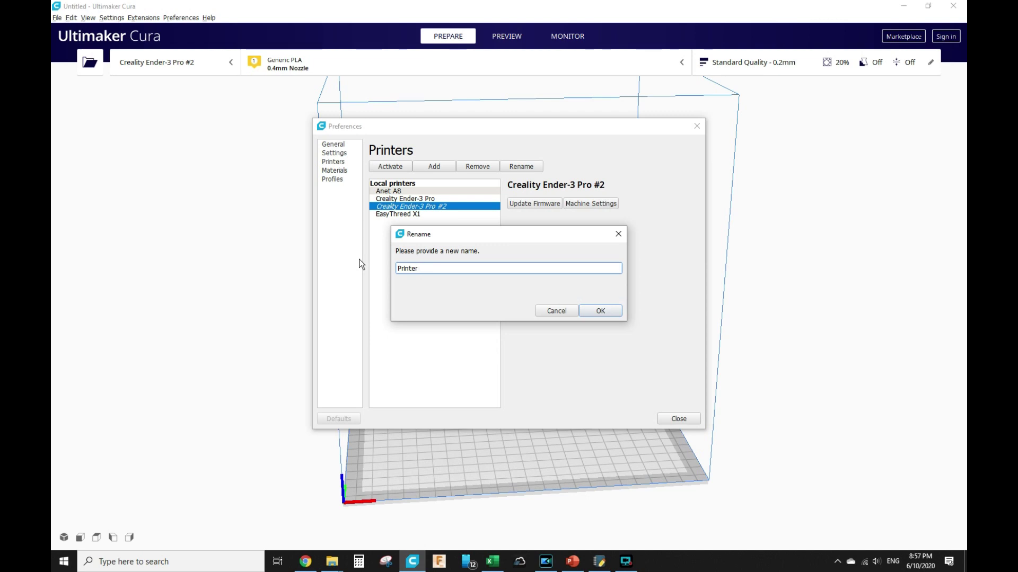
pyautogui.write('Ender 3Pro')
pyautogui.press('Left')
pyautogui.press('Left')
pyautogui.press('Left')
pyautogui.write('Pro')
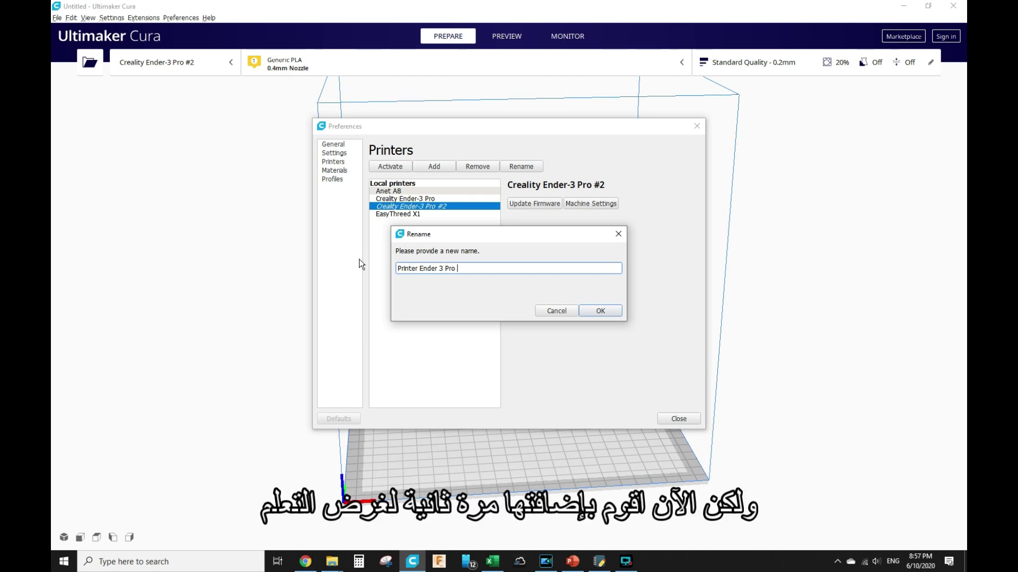
# Step: Append "_ EDU" to the new printer name, apply the rename and close the preferences
pyautogui.write(' ? E')
pyautogui.write('DU')
pyautogui.press('Left')
pyautogui.press('Left')
pyautogui.press('Left')
pyautogui.press('BackSpace')
pyautogui.press('BackSpace')
pyautogui.write('_')
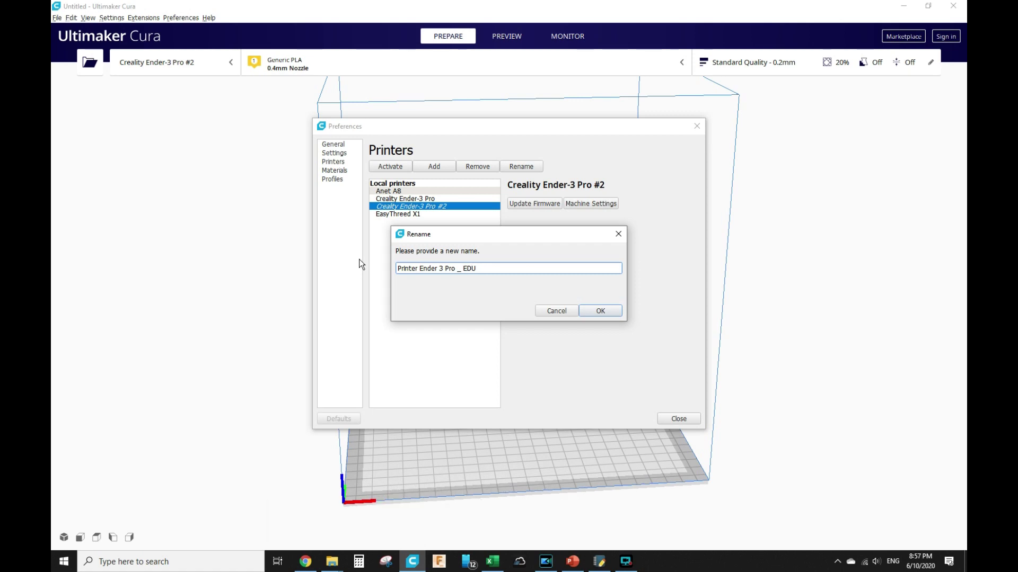
pyautogui.press('Return')
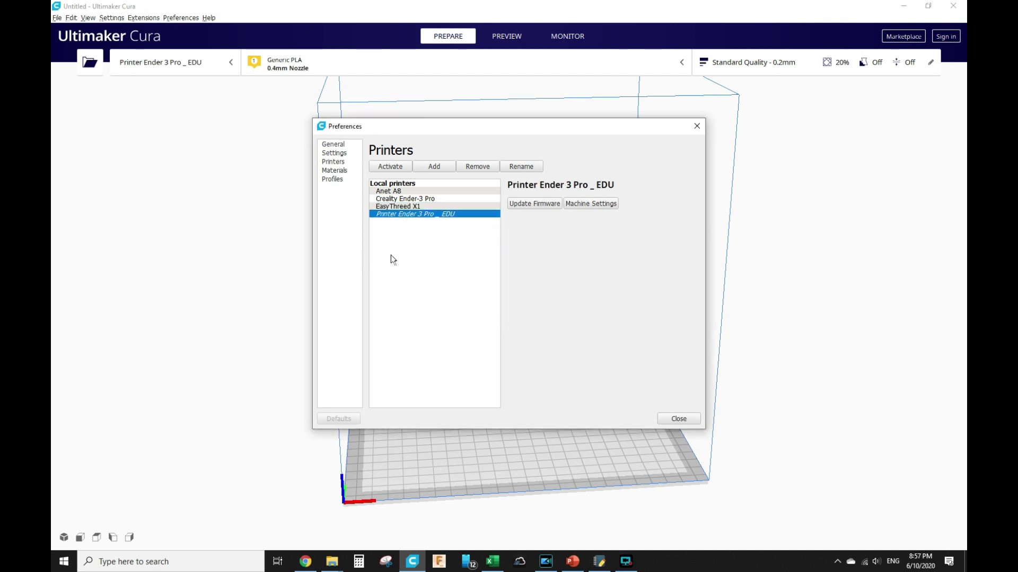
pyautogui.click(677, 418)
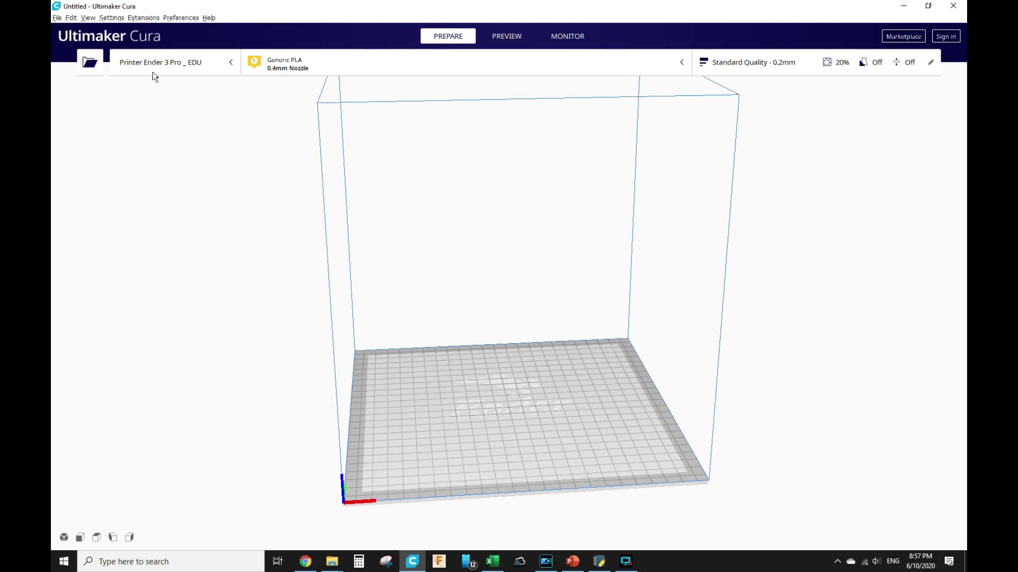
# Step: Select Printer Ender 3 Pro _ EDU as the active printer from the preset printers
pyautogui.click(236, 64)
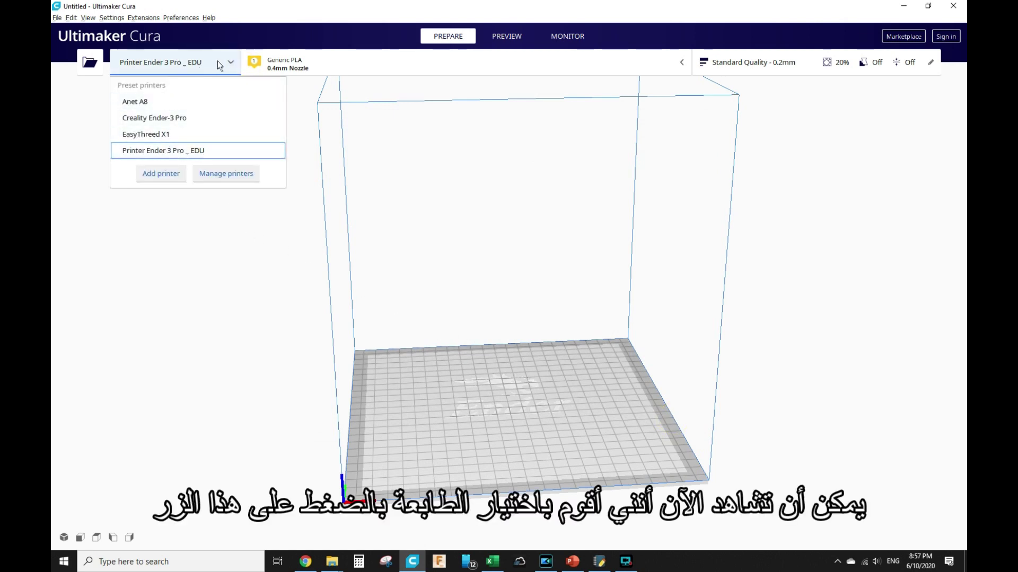
pyautogui.click(234, 65)
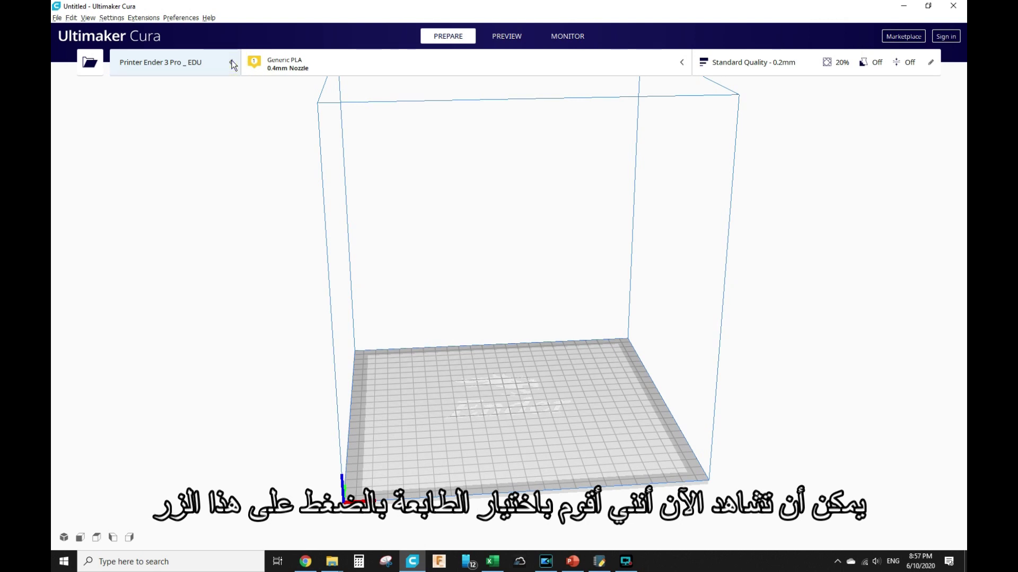
pyautogui.click(233, 64)
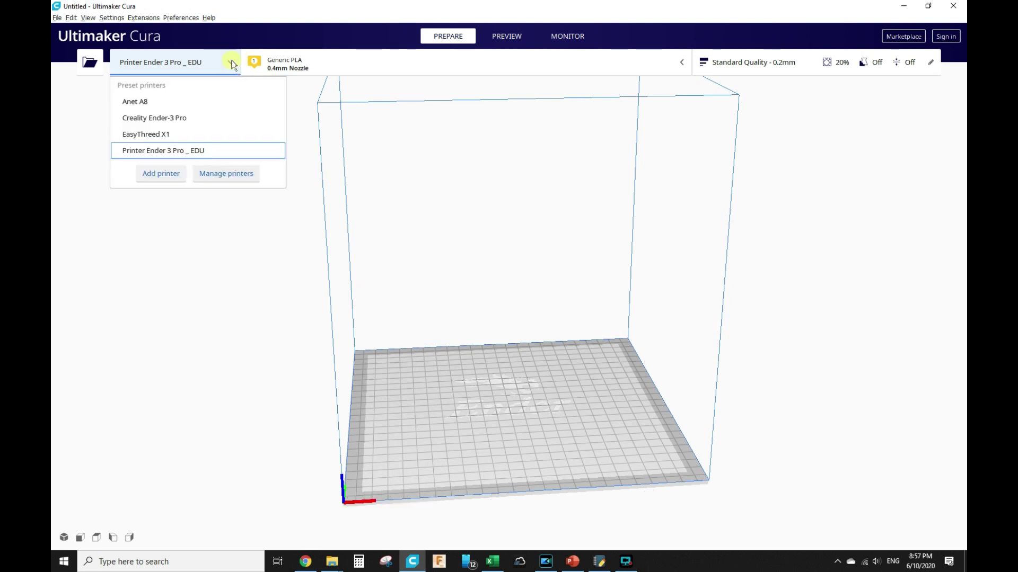
pyautogui.click(205, 152)
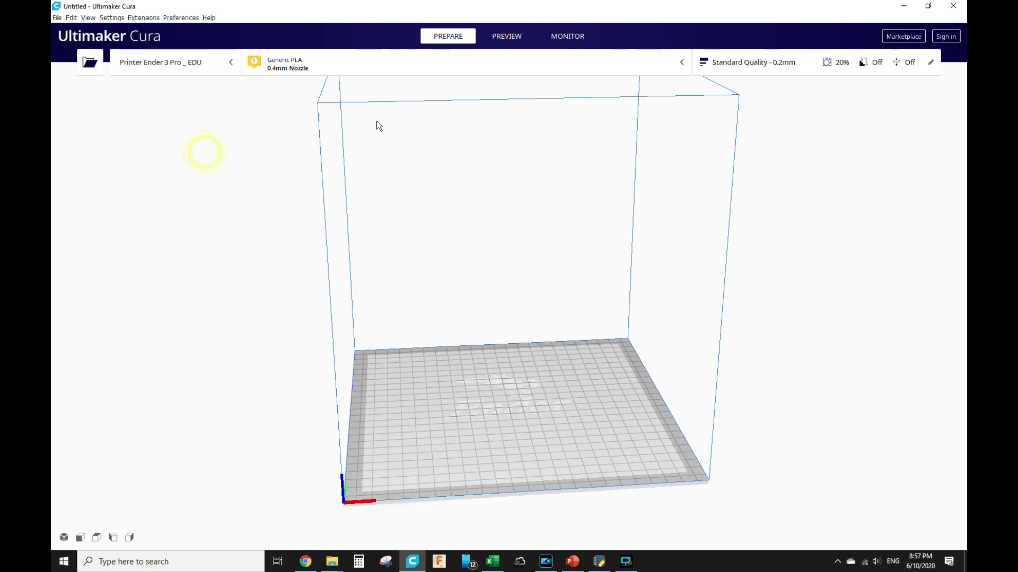
# Step: Choose Generic PLA as the material and the 0.4mm Nozzle as the nozzle size for the active printer
pyautogui.click(681, 63)
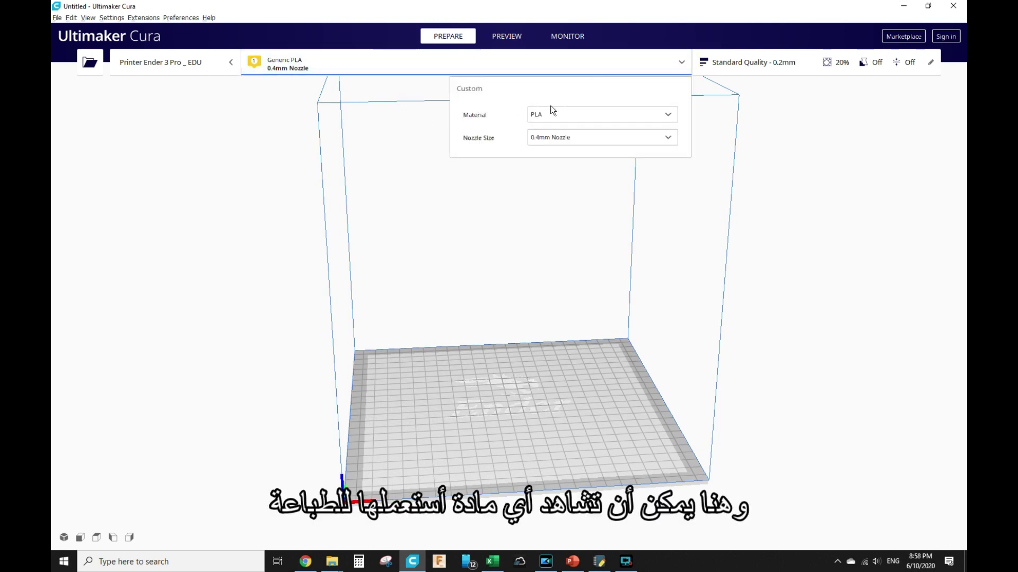
pyautogui.click(667, 115)
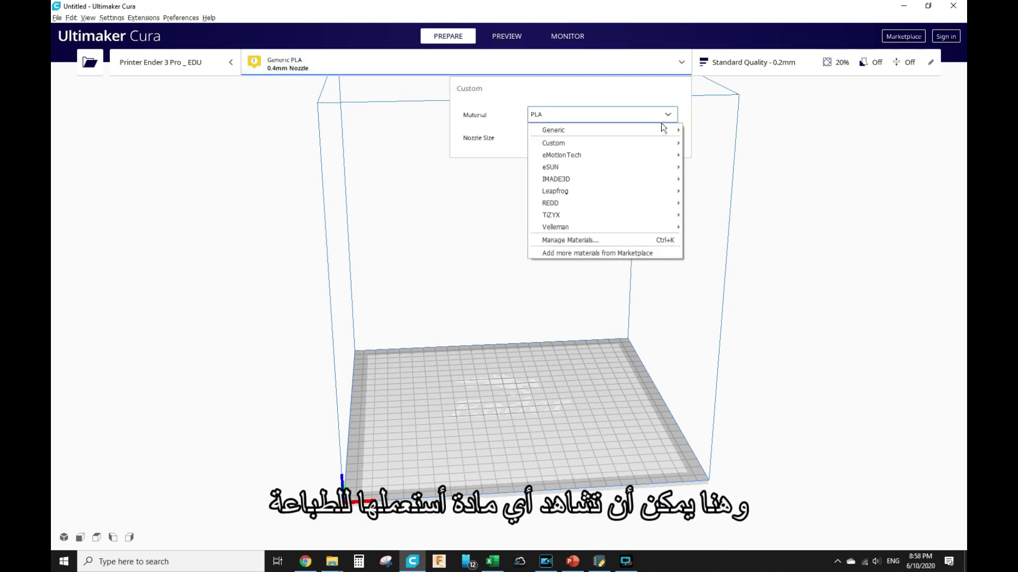
pyautogui.moveTo(658, 131)
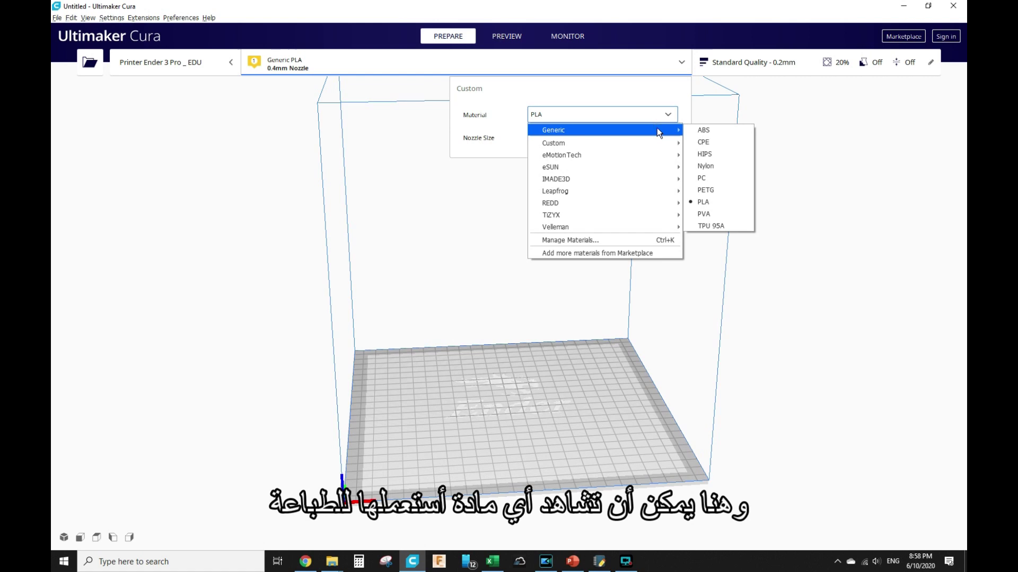
pyautogui.click(727, 202)
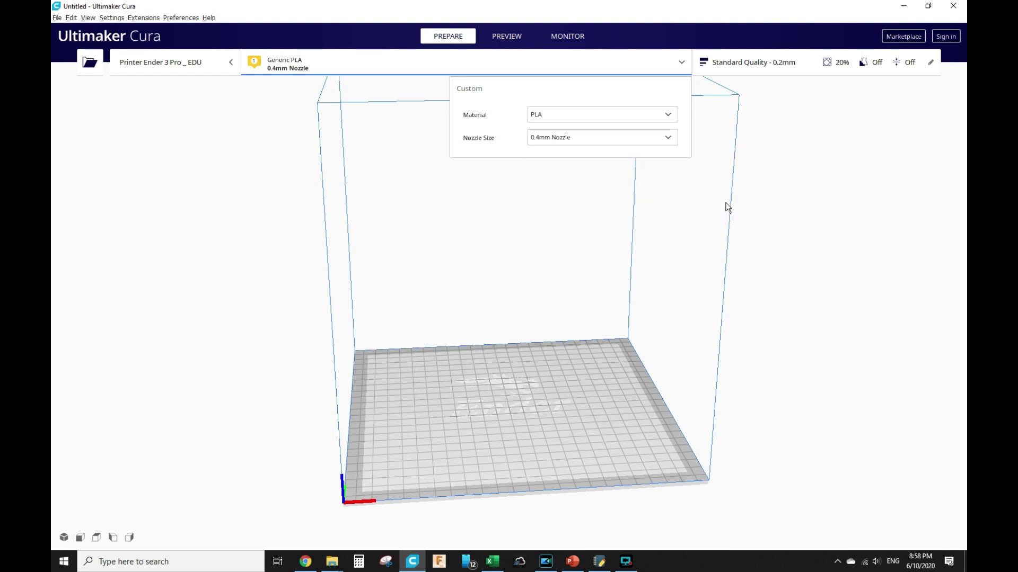
pyautogui.click(653, 140)
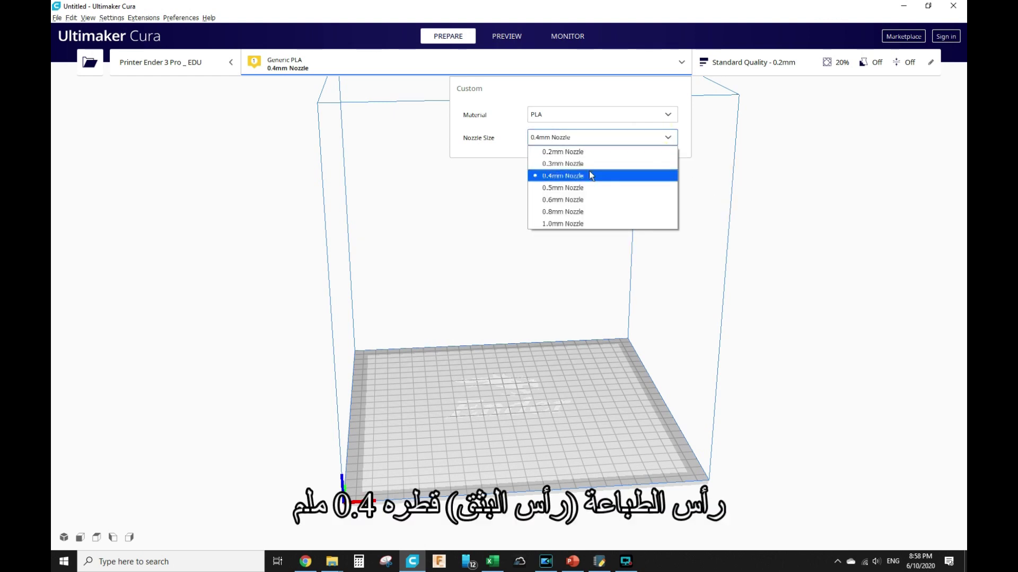
pyautogui.click(592, 178)
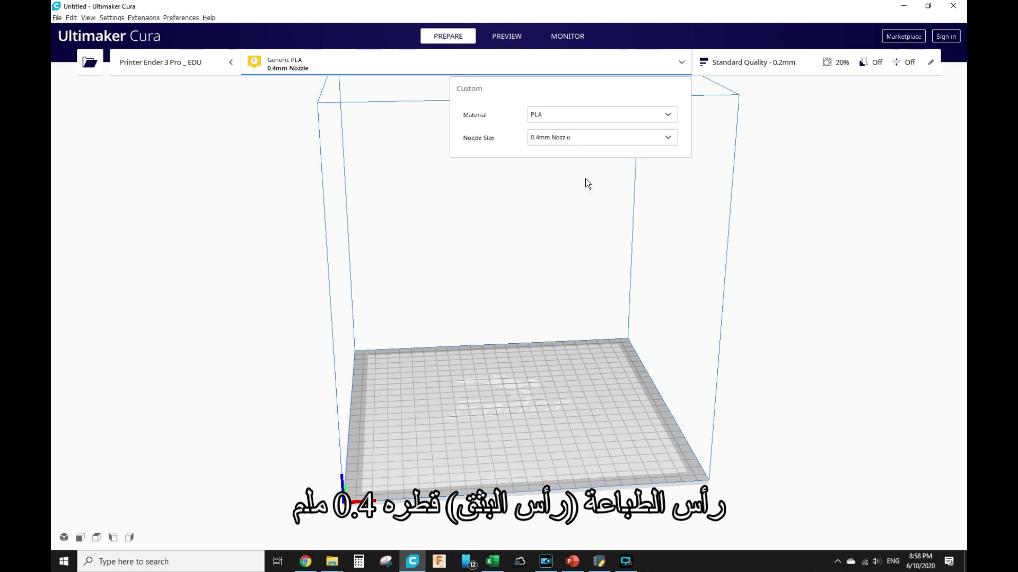
pyautogui.click(586, 180)
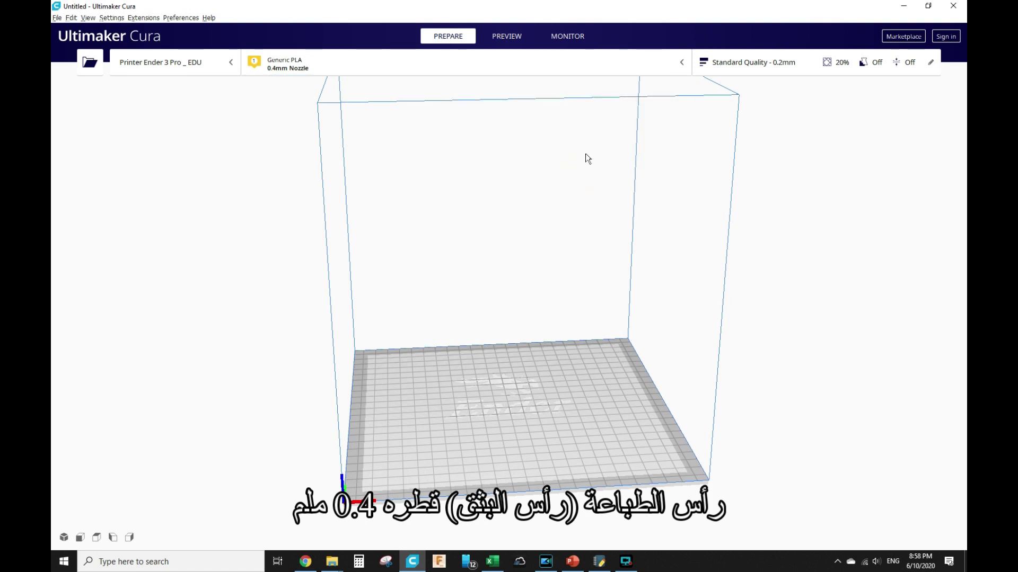
# Step: Load the CE3PRO_Pikachu model file from the file explorer onto the build plate
pyautogui.moveTo(451, 8); pyautogui.dragTo(743, 81)
pyautogui.click(241, 91)
pyautogui.moveTo(243, 74); pyautogui.dragTo(736, 358)
pyautogui.doubleClick(701, 77)
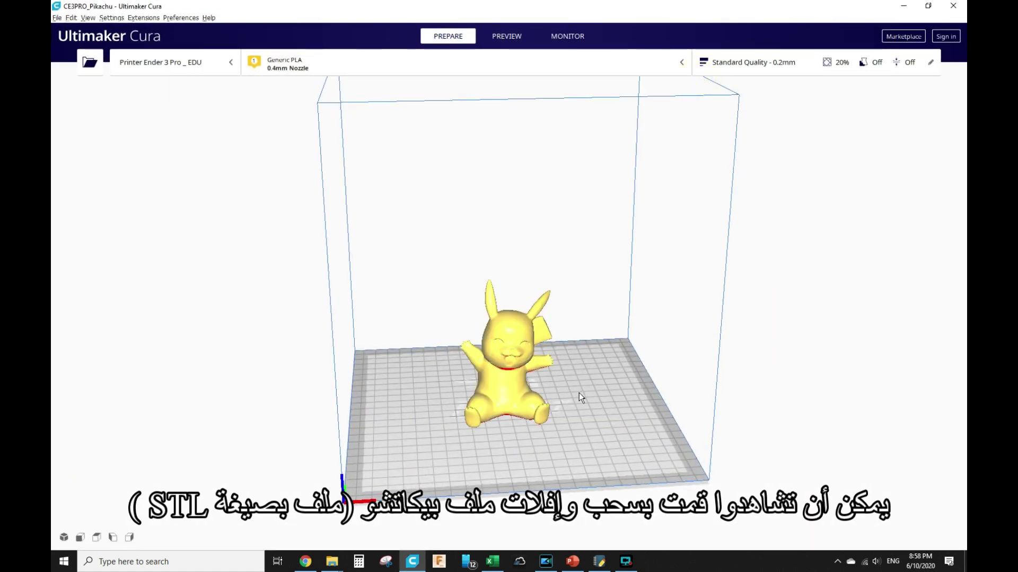
# Step: Select the Pikachu model and scale it uniformly to 200 %
pyautogui.click(541, 361)
pyautogui.moveTo(542, 361); pyautogui.dragTo(535, 390, button='right')
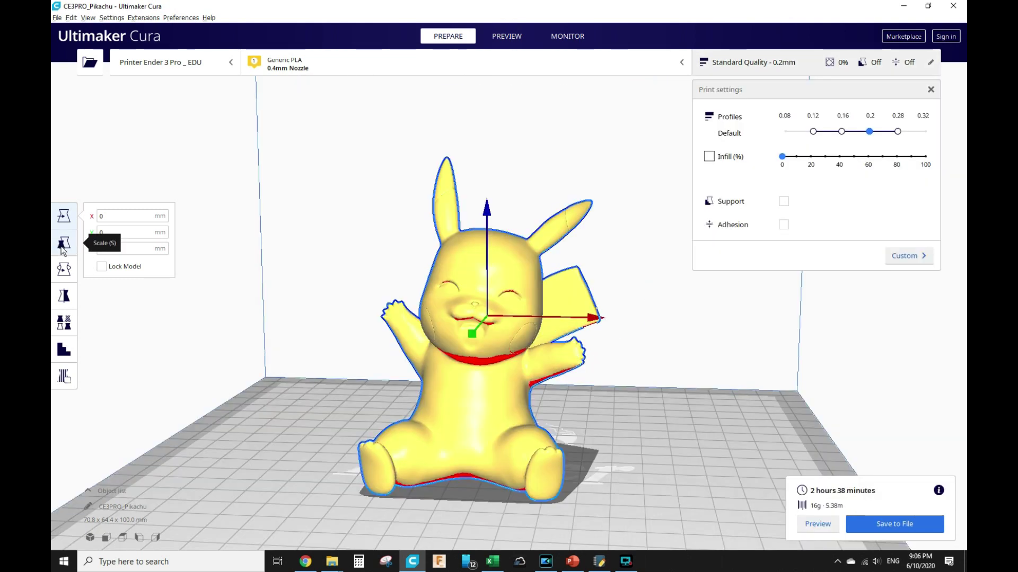
pyautogui.click(63, 244)
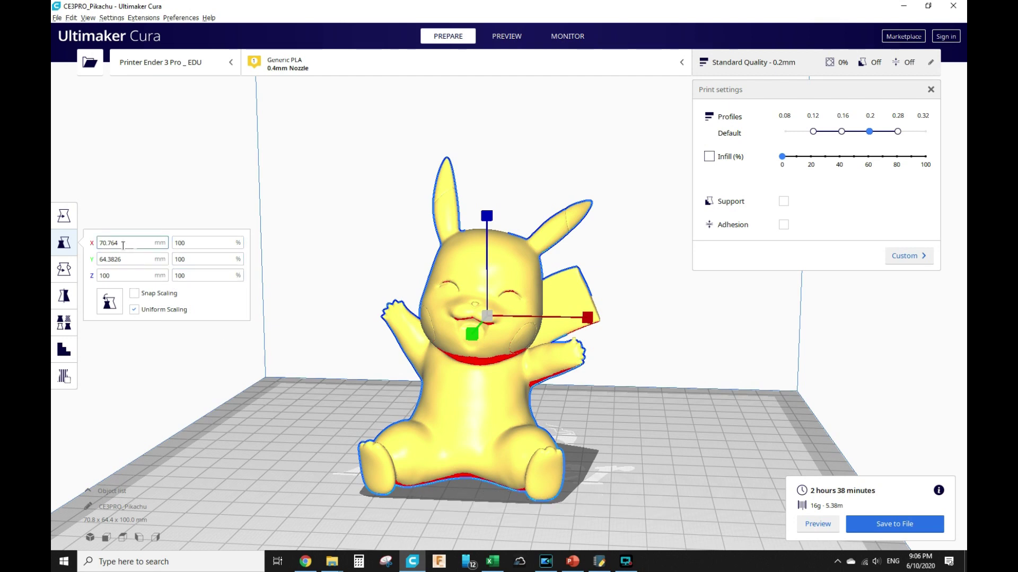
pyautogui.doubleClick(197, 243)
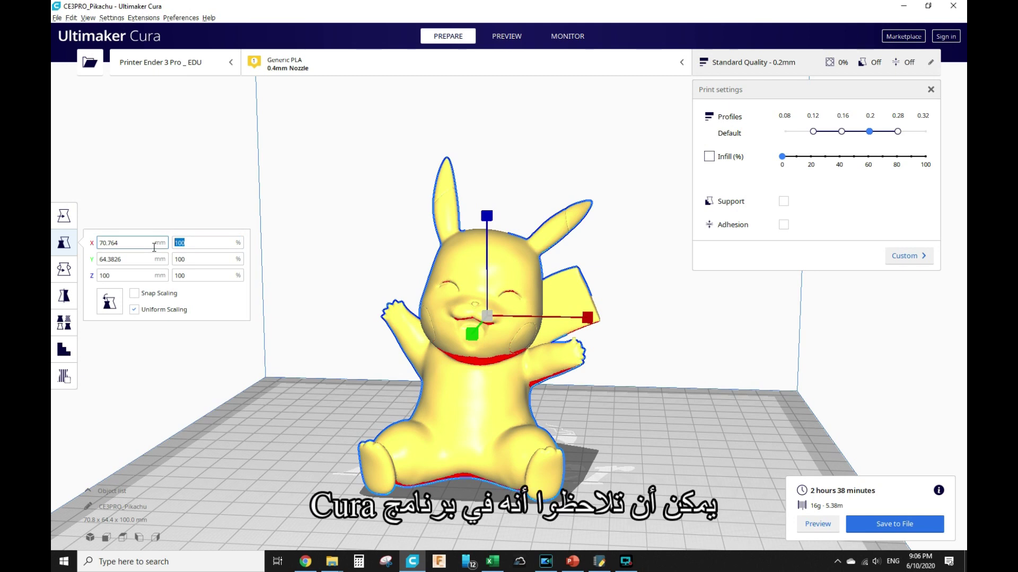
pyautogui.write('200')
pyautogui.press('Return')
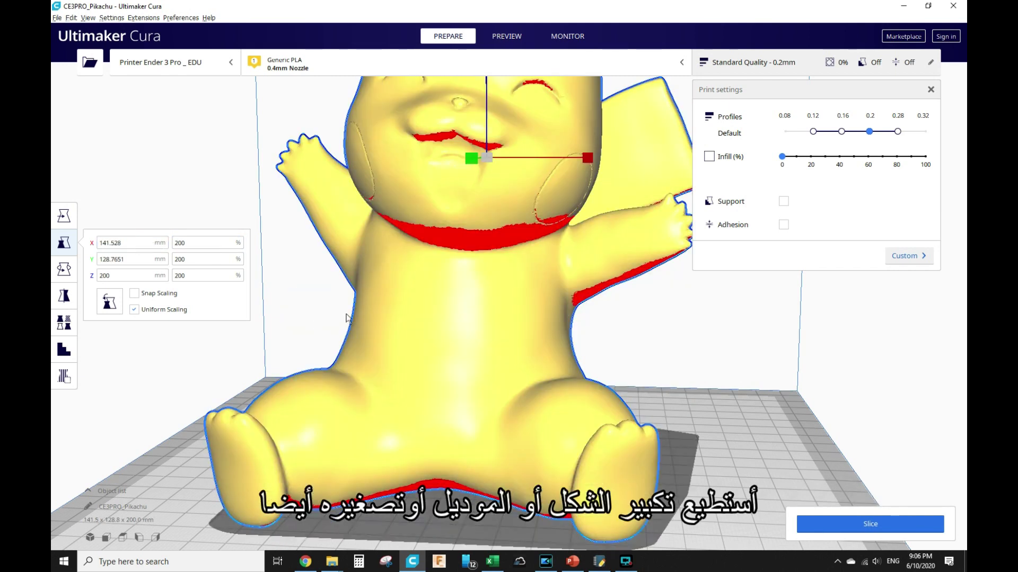
# Step: Try uniform scales of 300 % and 250 % on the Pikachu model
pyautogui.scroll(-5, 367, 310)
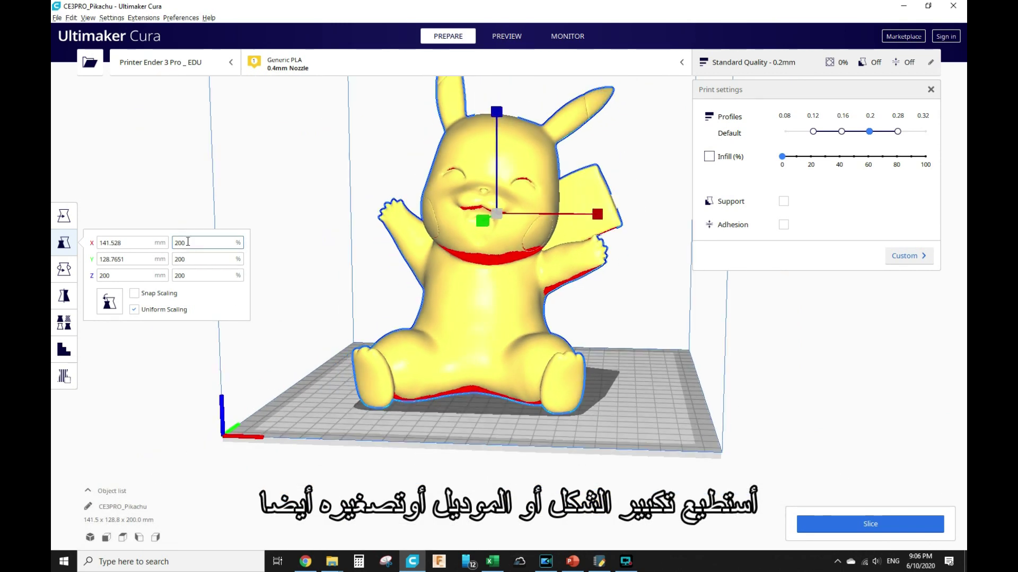
pyautogui.moveTo(187, 241); pyautogui.dragTo(160, 243)
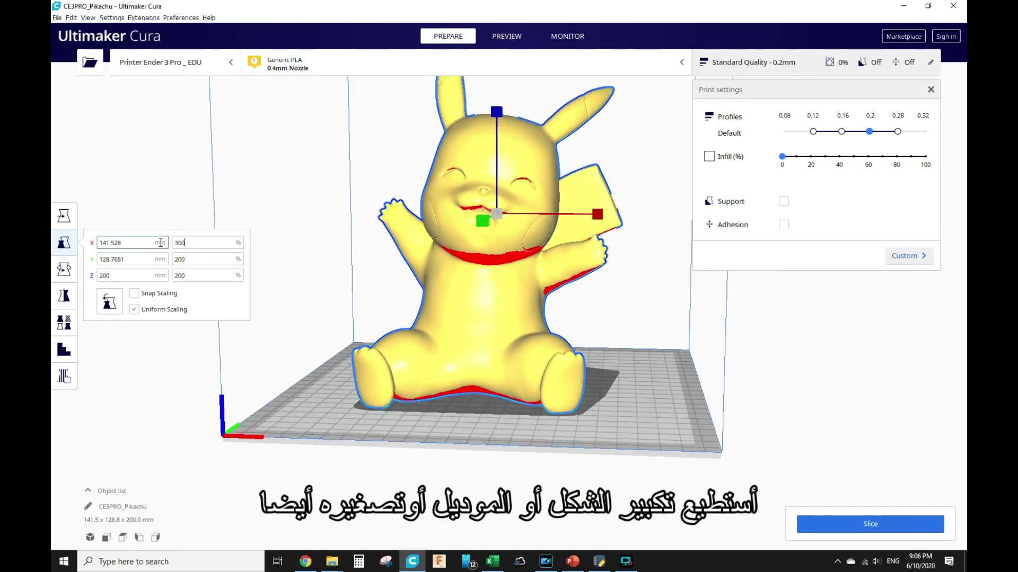
pyautogui.write('300')
pyautogui.press('Return')
pyautogui.moveTo(186, 243); pyautogui.dragTo(174, 245)
pyautogui.write('250')
pyautogui.press('Return')
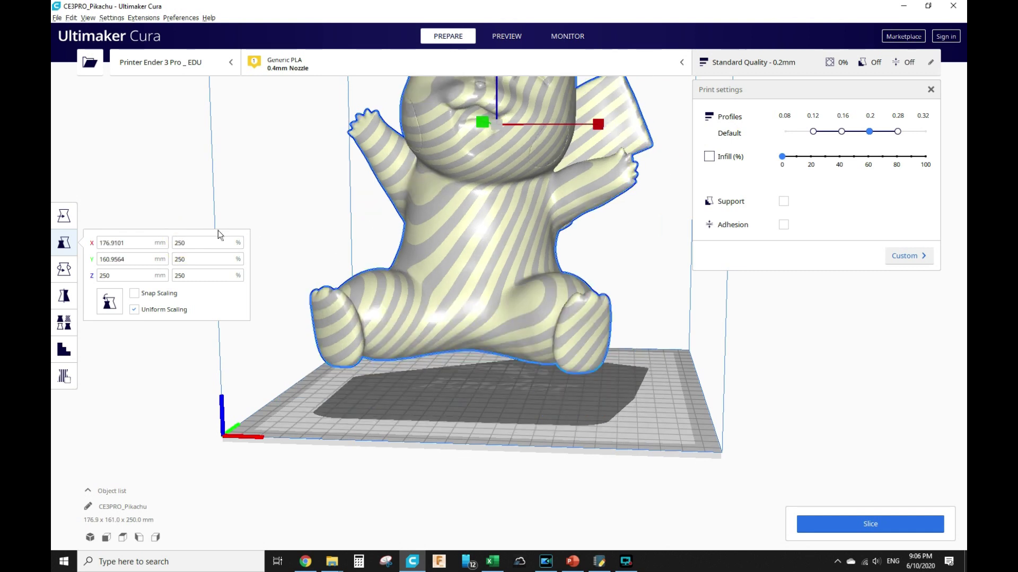
# Step: Reduce the Pikachu model's uniform scale to 225 % and lower it back onto the build plate
pyautogui.moveTo(186, 243); pyautogui.dragTo(177, 245)
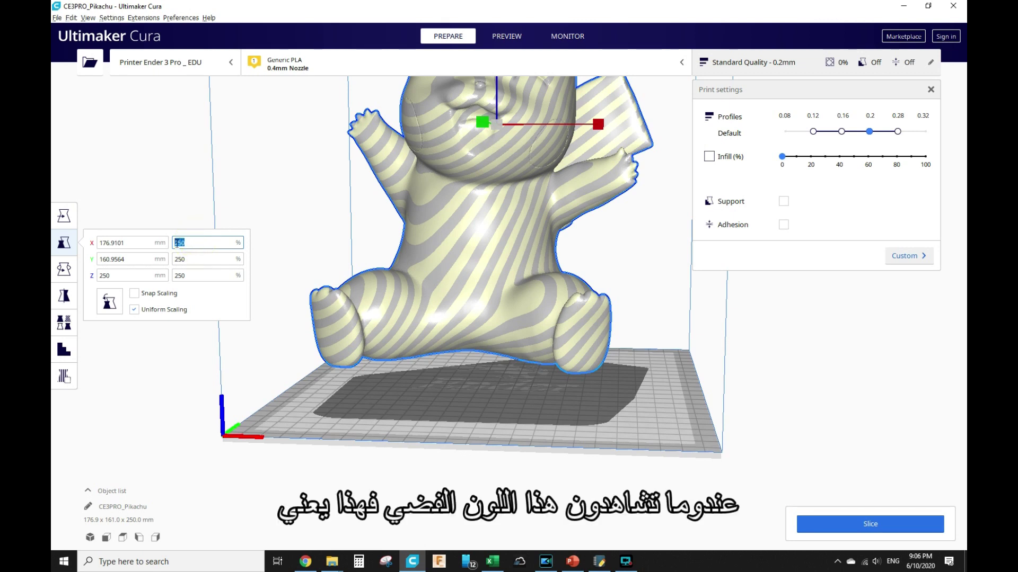
pyautogui.write('225')
pyautogui.press('Return')
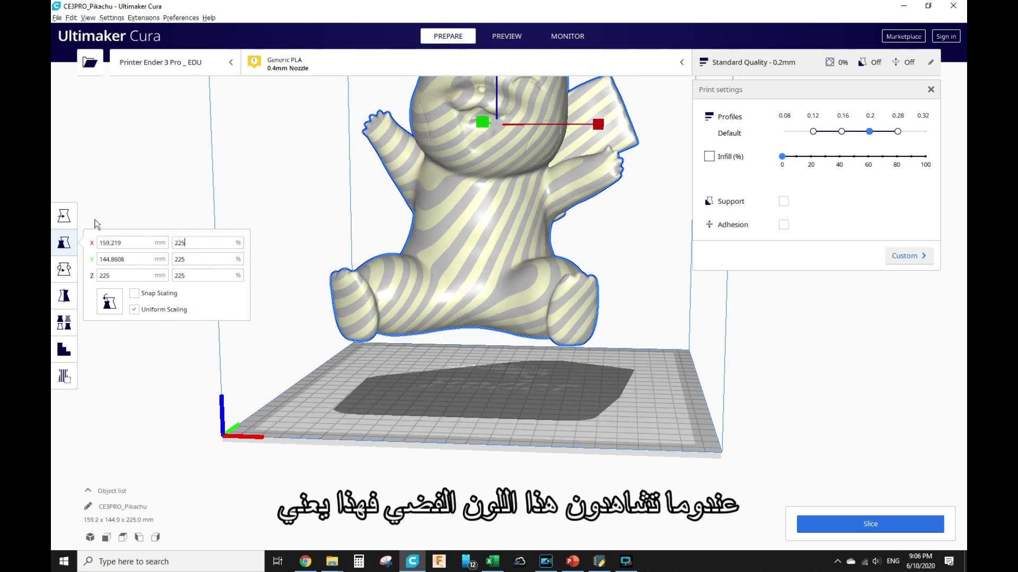
pyautogui.click(63, 215)
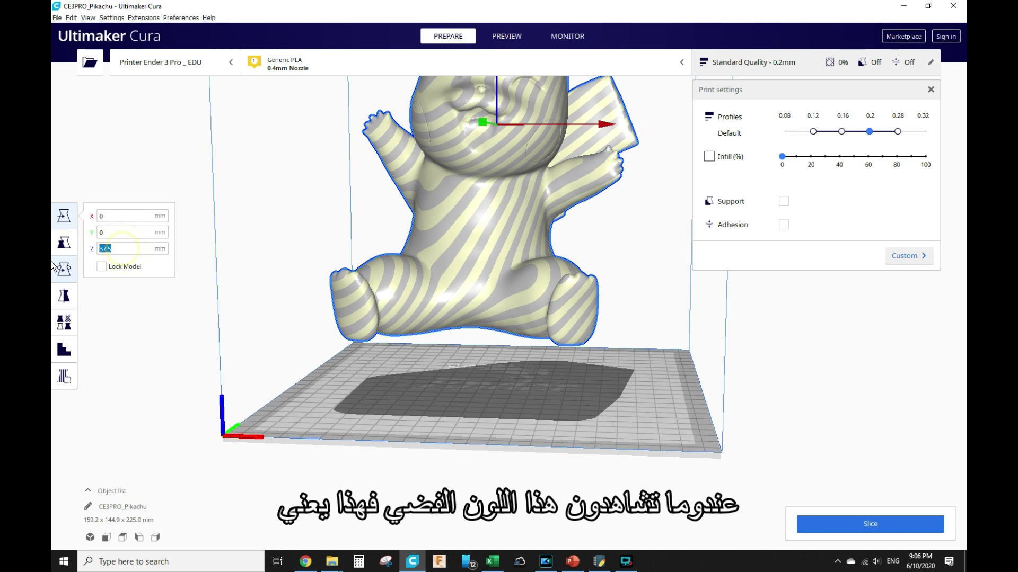
# Step: Enlarge the Pikachu model uniformly to 250 % and then to 275 %
pyautogui.click(64, 242)
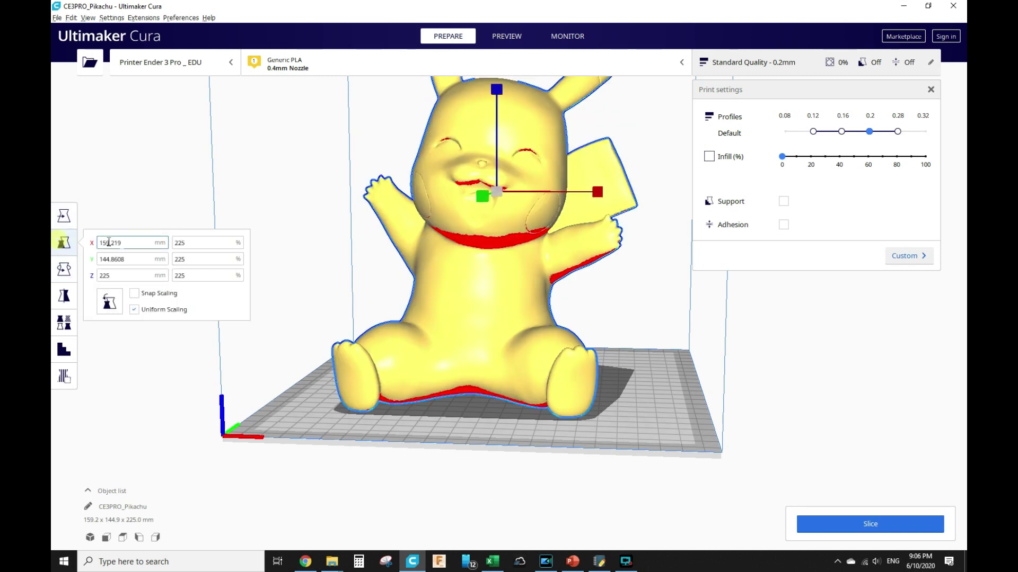
pyautogui.doubleClick(188, 244)
pyautogui.write('250')
pyautogui.press('Return')
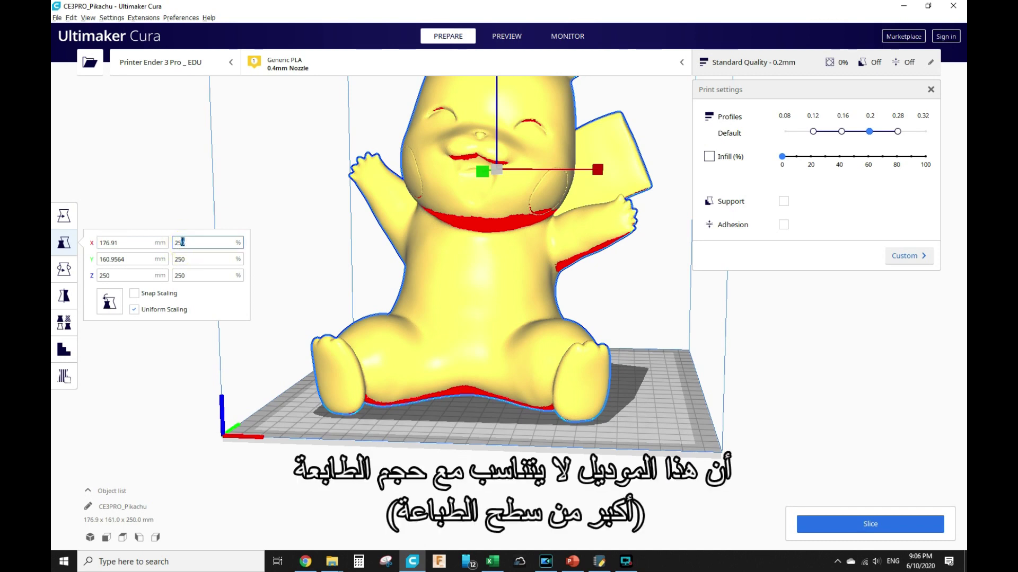
pyautogui.write('275')
pyautogui.press('Return')
# Step: Set the enlarged model's Z position to 0 mm so it rests on the build plate
pyautogui.click(72, 227)
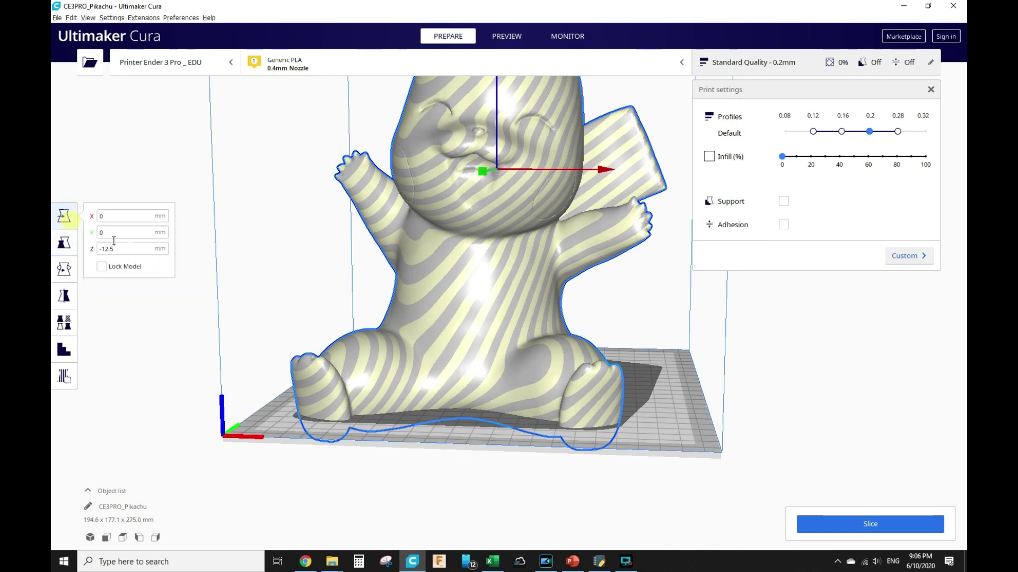
pyautogui.moveTo(142, 249); pyautogui.dragTo(55, 247)
pyautogui.write('0')
pyautogui.press('Return')
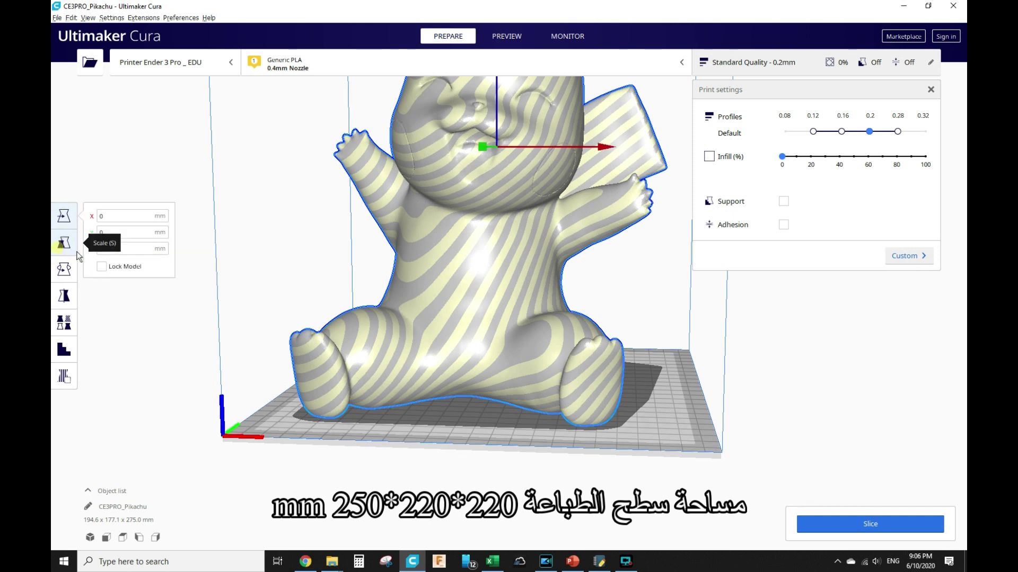
# Step: Scale the Pikachu model uniformly to 250 % and set its Z position to 0 mm
pyautogui.doubleClick(179, 242)
pyautogui.write('250')
pyautogui.press('Return')
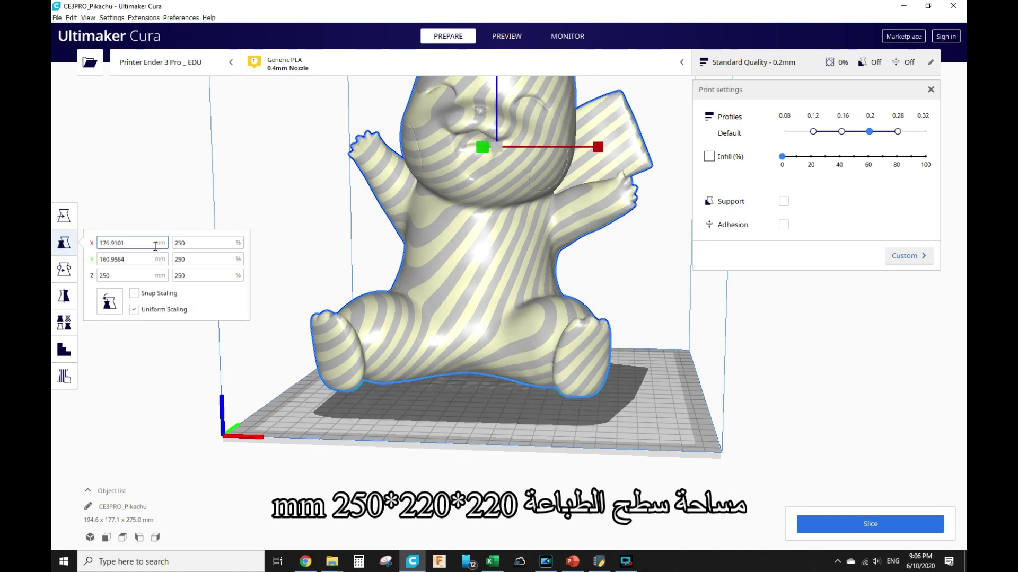
pyautogui.click(65, 216)
pyautogui.doubleClick(106, 249)
pyautogui.write('0')
pyautogui.press('Return')
pyautogui.scroll(-3, 357, 287)
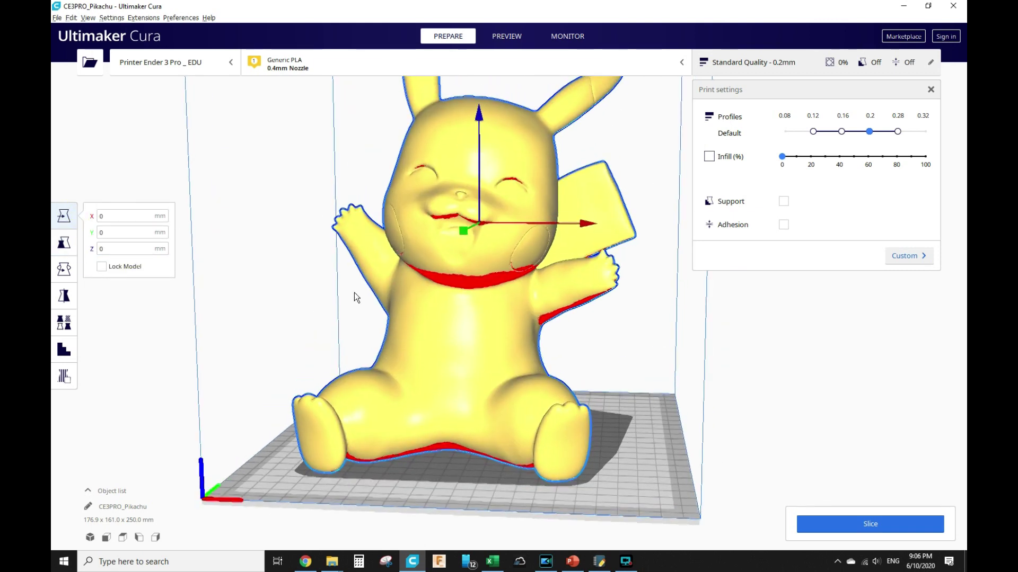
pyautogui.scroll(4, 354, 291)
pyautogui.scroll(-2, 356, 297)
pyautogui.scroll(-2, 354, 292)
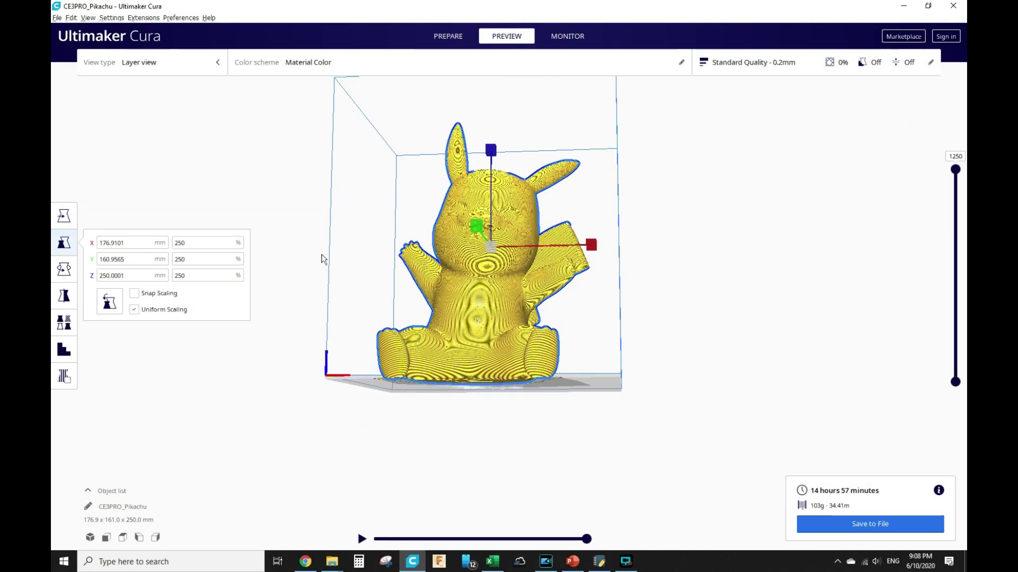
# Step: Scale the Pikachu model uniformly down to 50 % and deselect it
pyautogui.click(201, 258)
pyautogui.click(200, 243)
pyautogui.doubleClick(193, 242)
pyautogui.write('50')
pyautogui.press('Return')
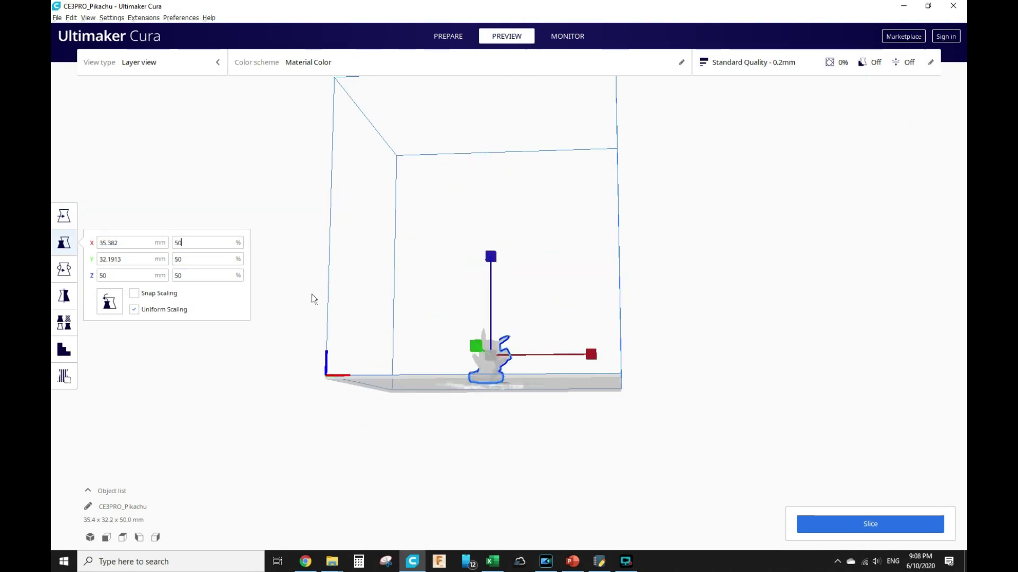
pyautogui.click(394, 272)
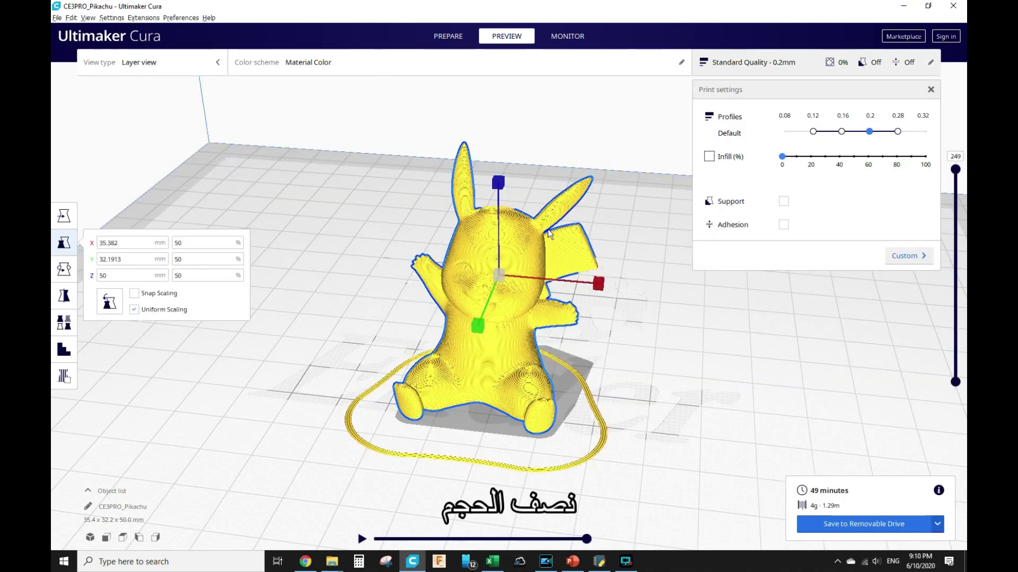
# Step: Multiply the half-size Pikachu model to fill the build plate with several copies, and deselect the models
pyautogui.rightClick(513, 233)
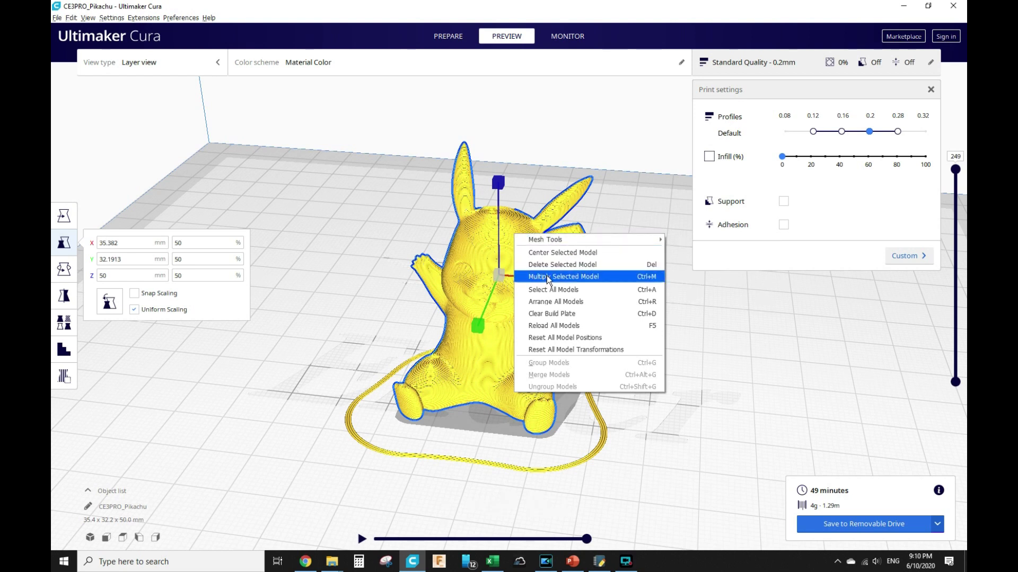
pyautogui.click(618, 278)
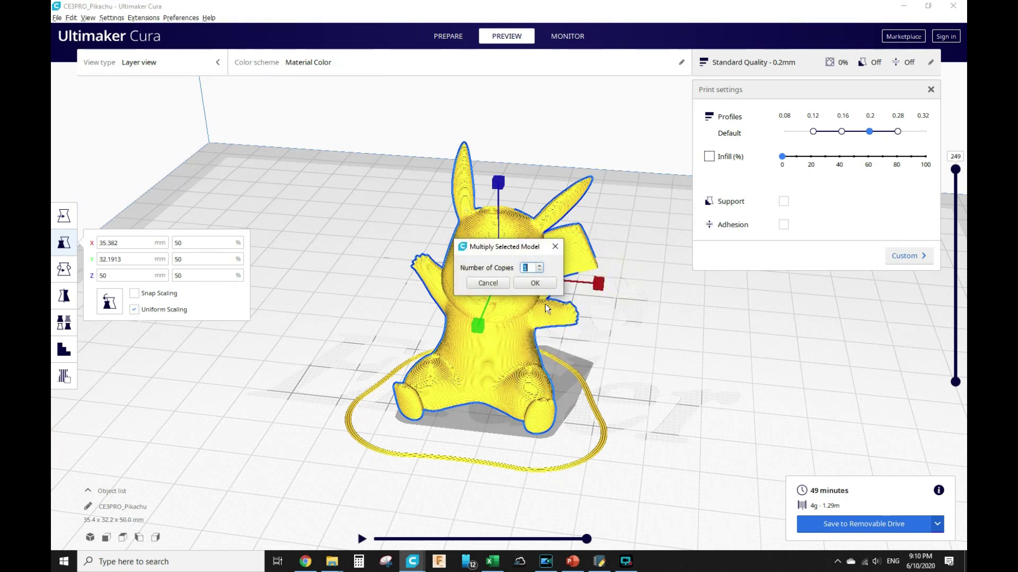
pyautogui.click(538, 265)
pyautogui.press('Return')
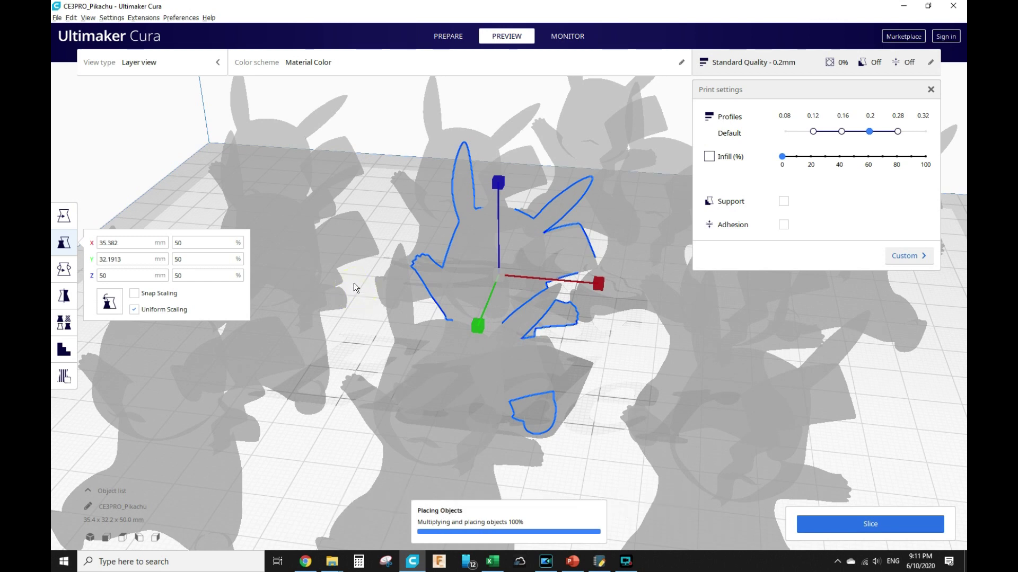
pyautogui.scroll(-2, 352, 278)
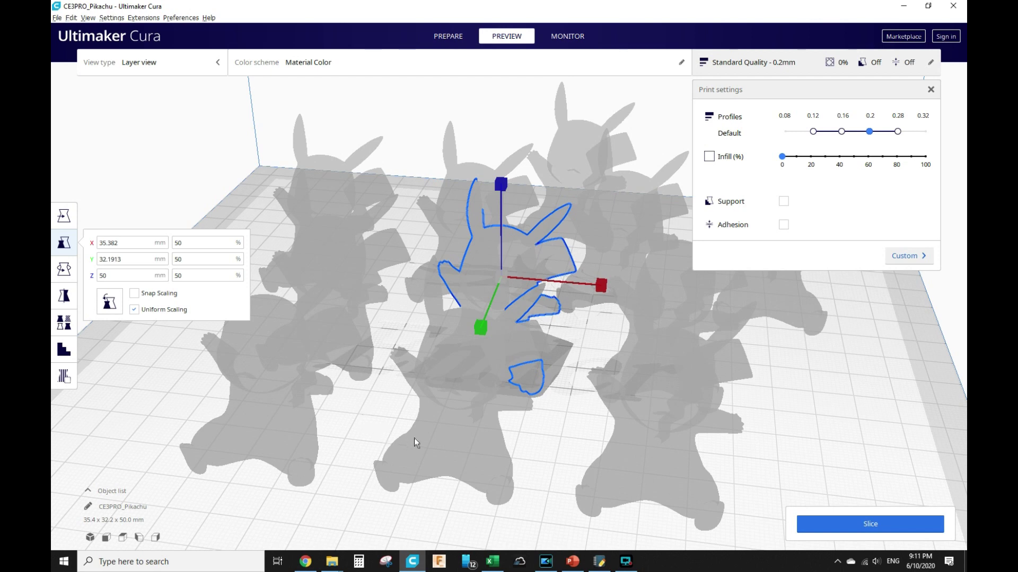
pyautogui.click(220, 204)
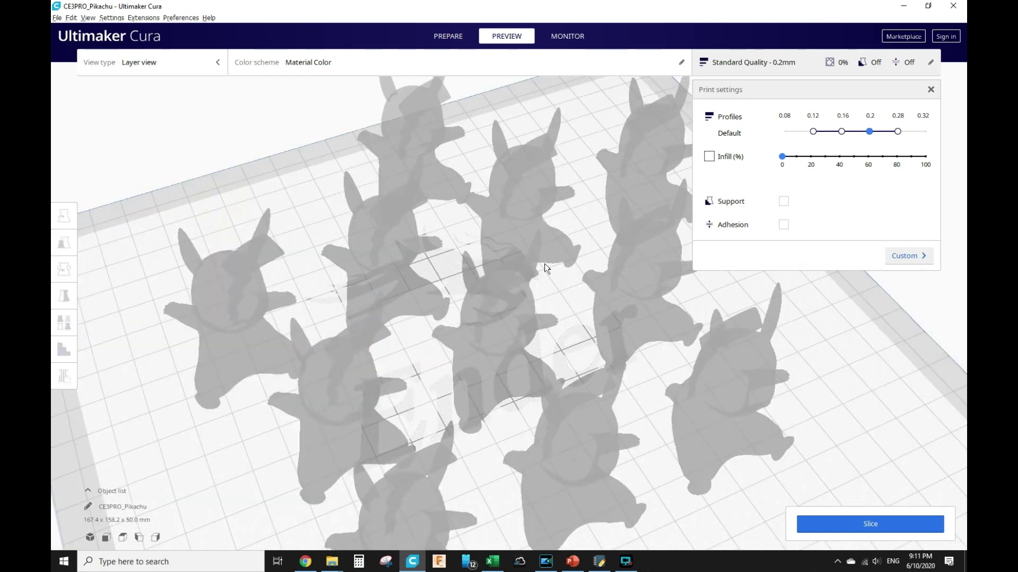
pyautogui.scroll(-5, 540, 268)
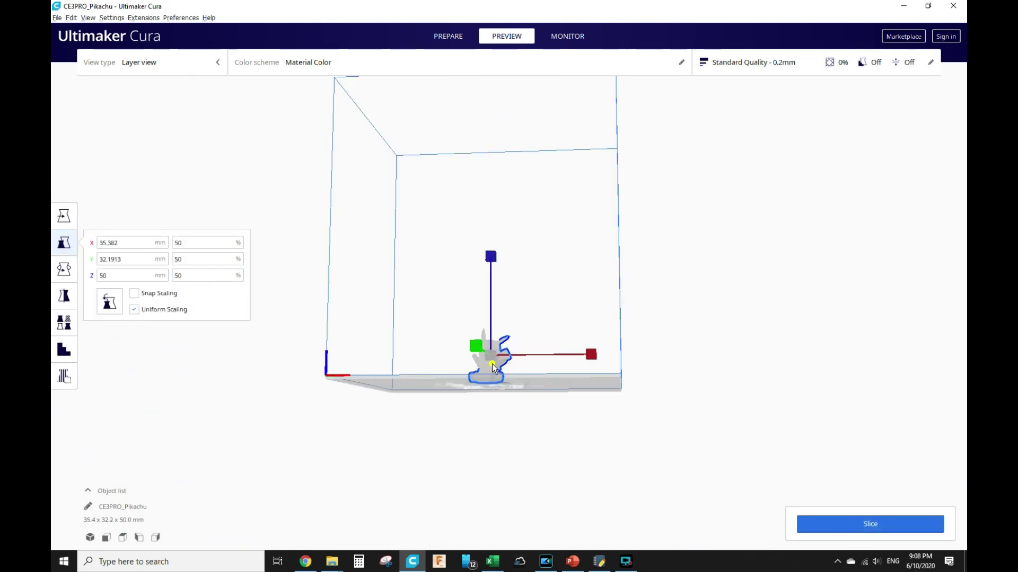
# Step: Deselect the single half-size Pikachu model and slice it for printing
pyautogui.click(393, 269)
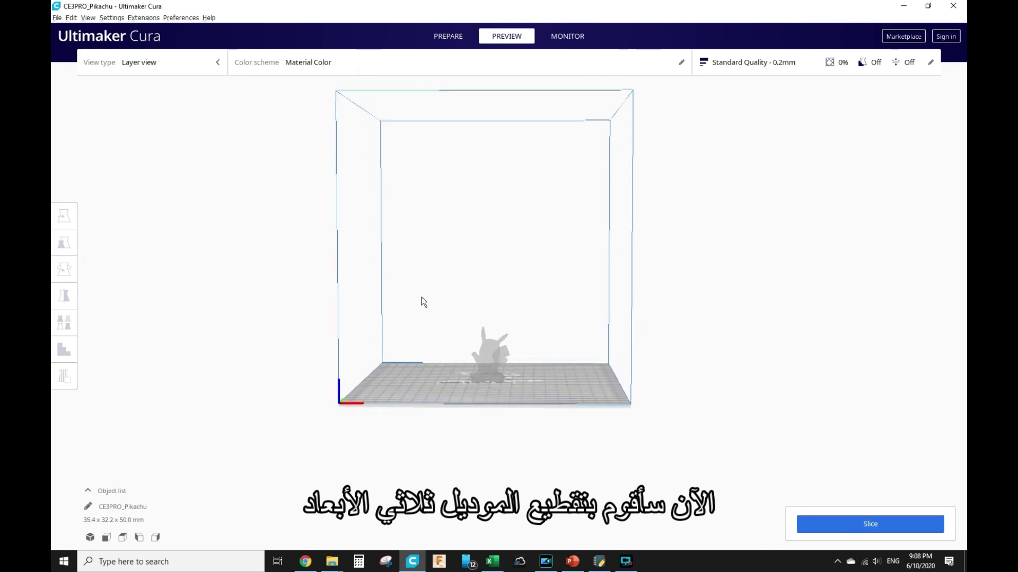
pyautogui.moveTo(424, 302); pyautogui.dragTo(467, 345, button='right')
pyautogui.click(810, 524)
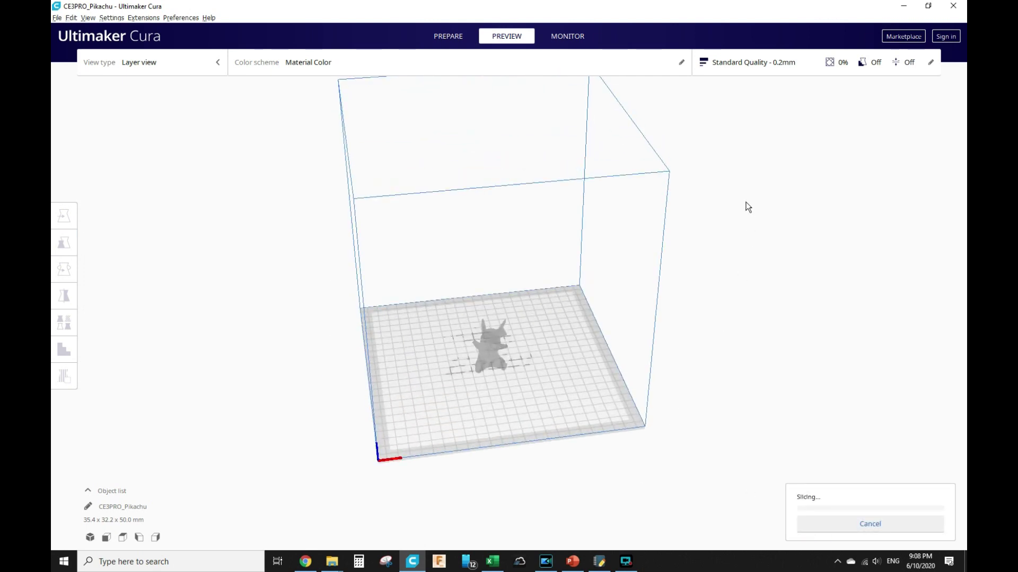
# Step: Open the print settings and check the time and material estimation for the sliced Pikachu
pyautogui.click(742, 63)
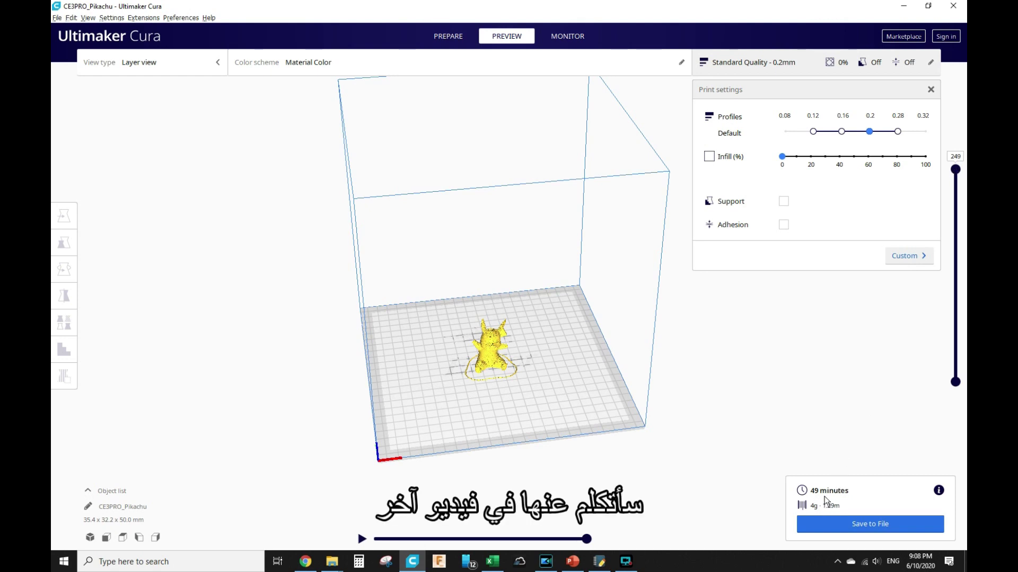
pyautogui.moveTo(938, 493)
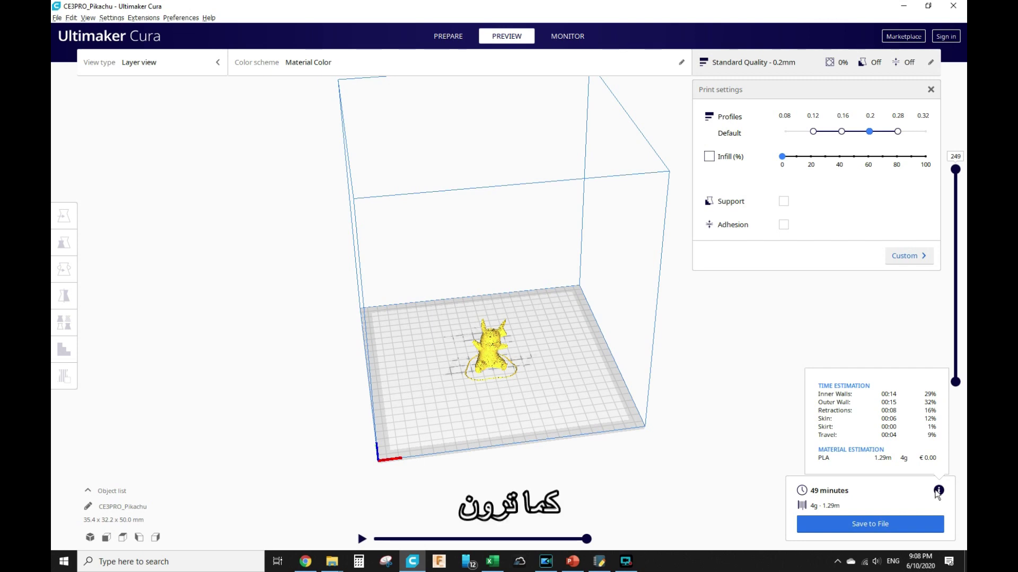
# Step: Inspect the sliced Pikachu up close by lowering the layer view to layer 162 and restoring it to layer 249
pyautogui.moveTo(955, 169); pyautogui.dragTo(955, 239)
pyautogui.scroll(5, 609, 322)
pyautogui.moveTo(503, 367); pyautogui.dragTo(518, 222, button='middle')
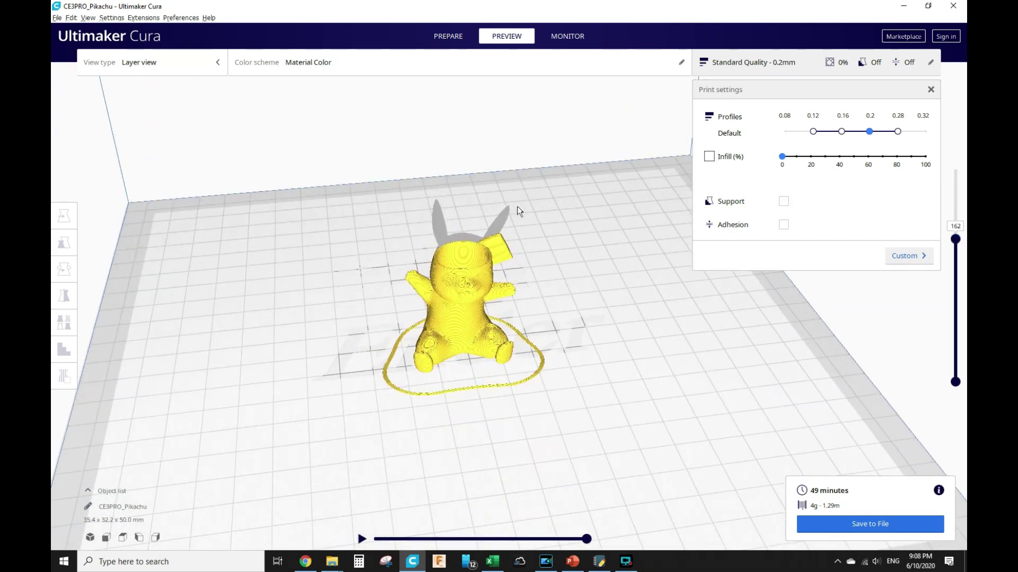
pyautogui.scroll(3, 520, 335)
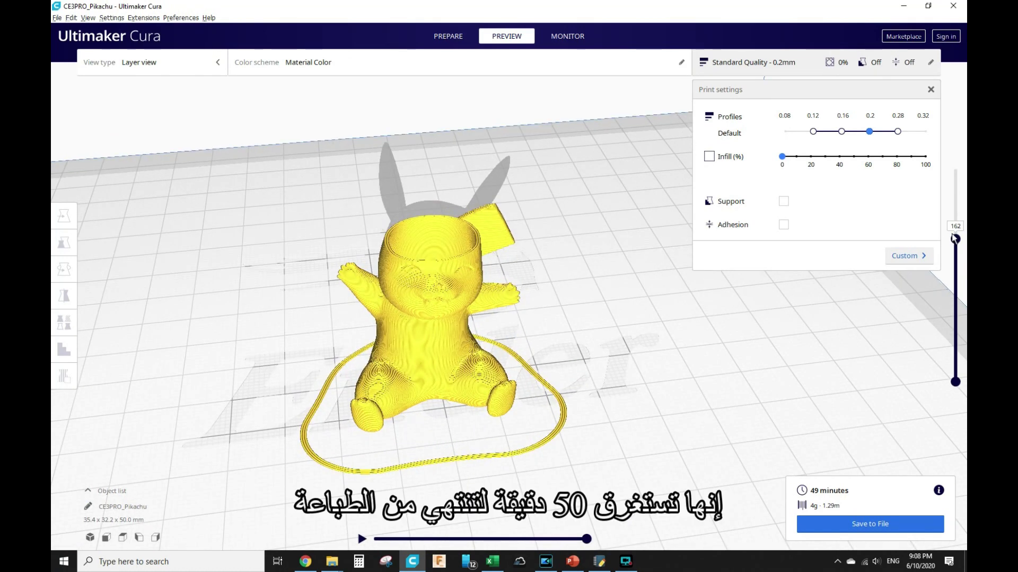
pyautogui.moveTo(955, 238); pyautogui.dragTo(936, 167)
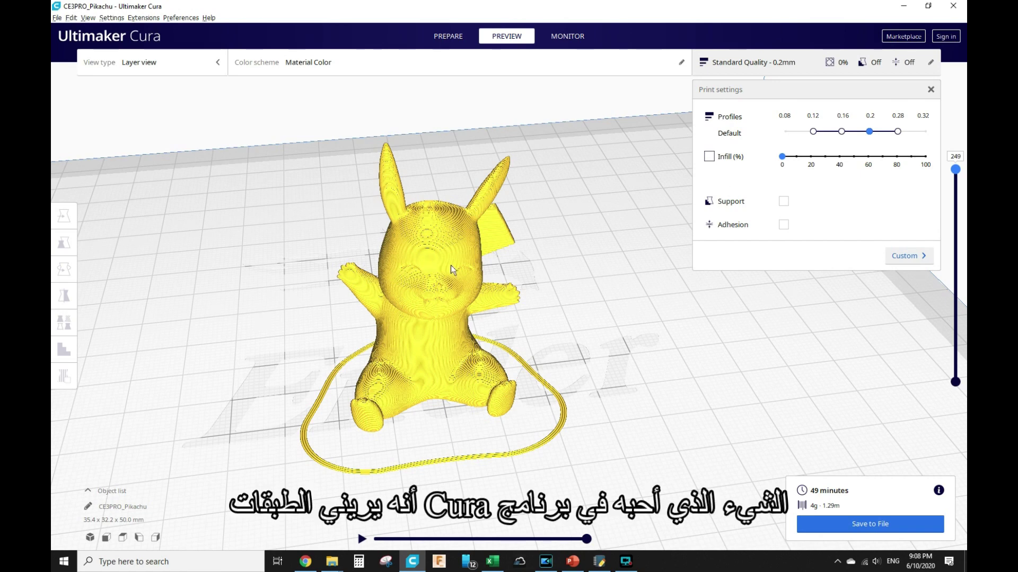
pyautogui.moveTo(484, 274); pyautogui.dragTo(510, 301, button='right')
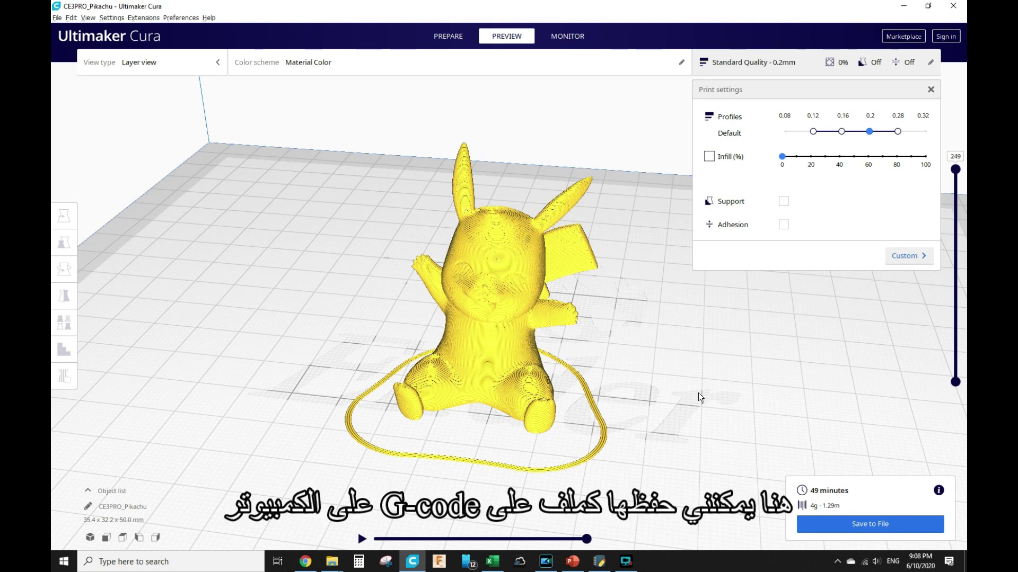
# Step: Open the save dialog for the CE3PRO_Pikachu G-code file on the computer, and cancel it
pyautogui.click(819, 522)
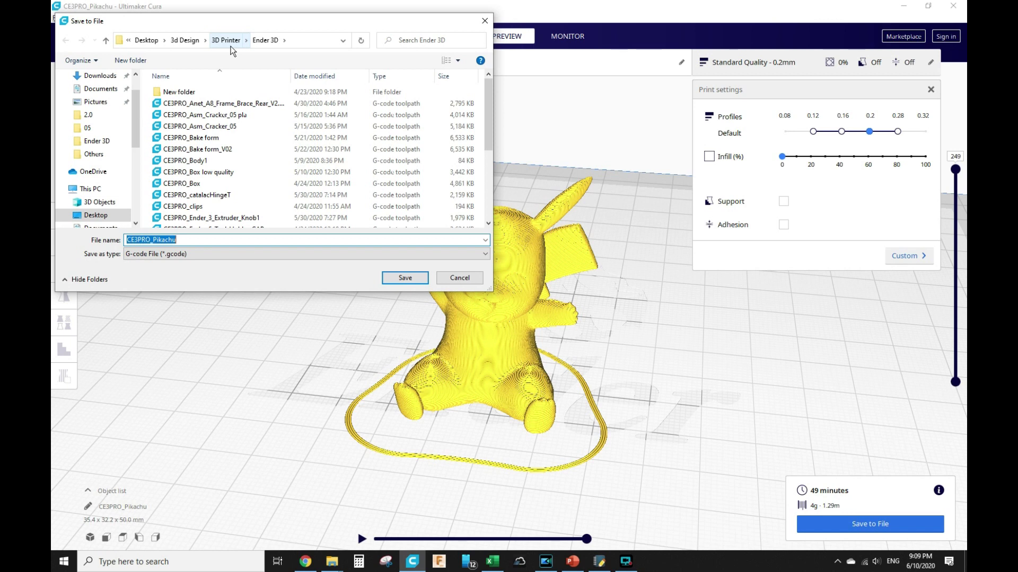
pyautogui.click(450, 277)
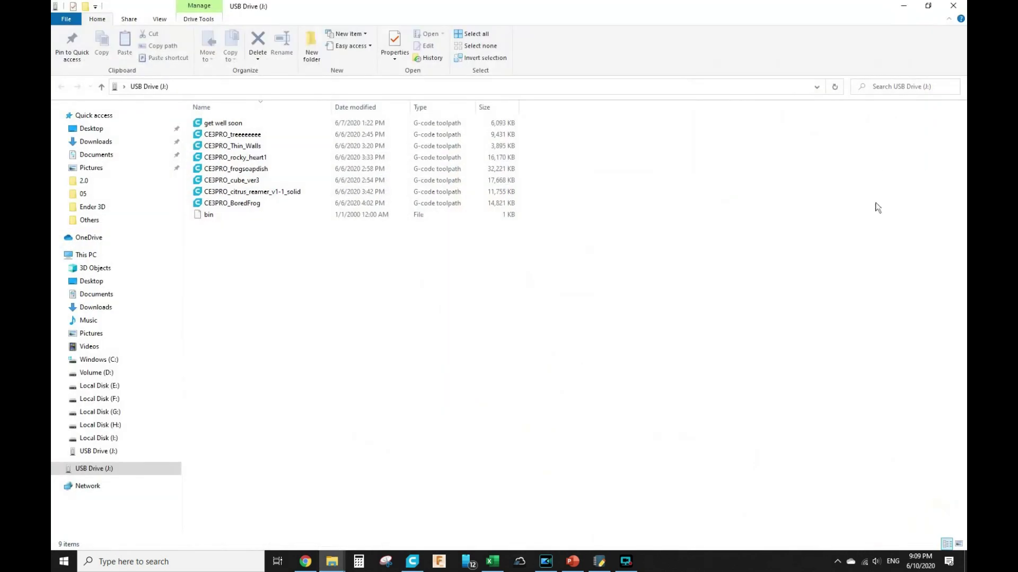
# Step: Close the USB drive's folder window and save the sliced Pikachu to the removable drive
pyautogui.click(952, 6)
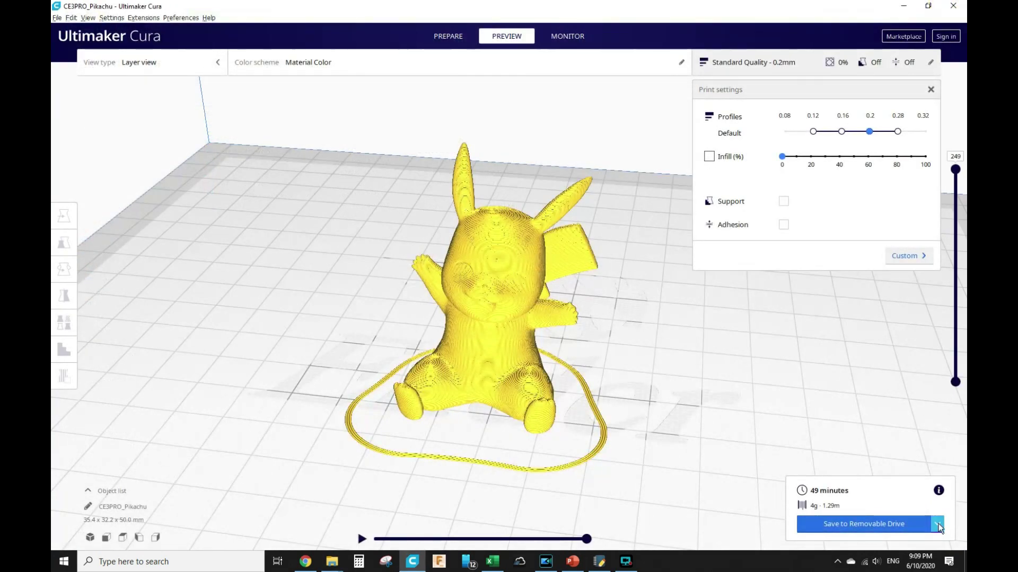
pyautogui.click(938, 523)
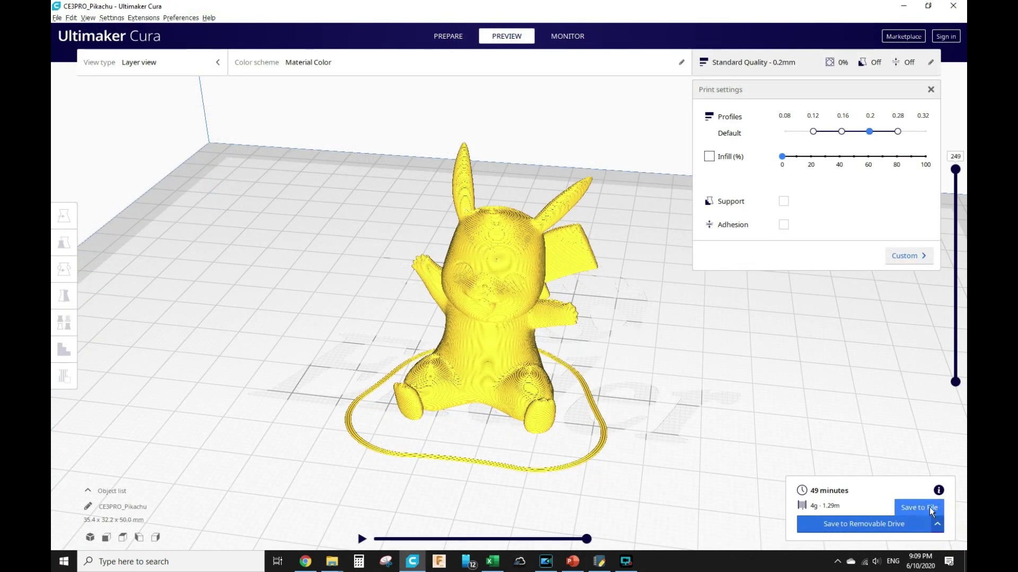
pyautogui.click(904, 521)
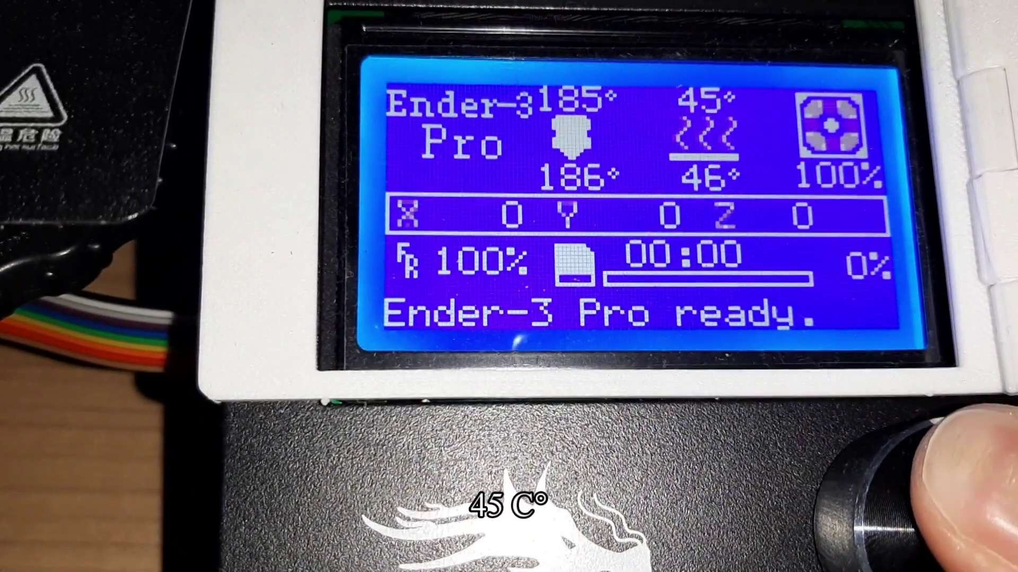
pyautogui.press('Return')
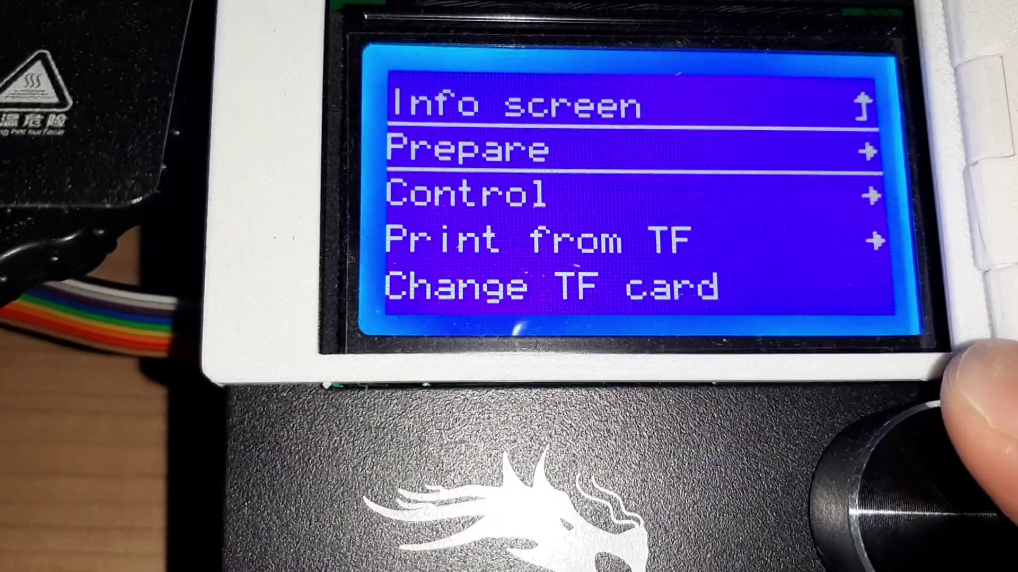